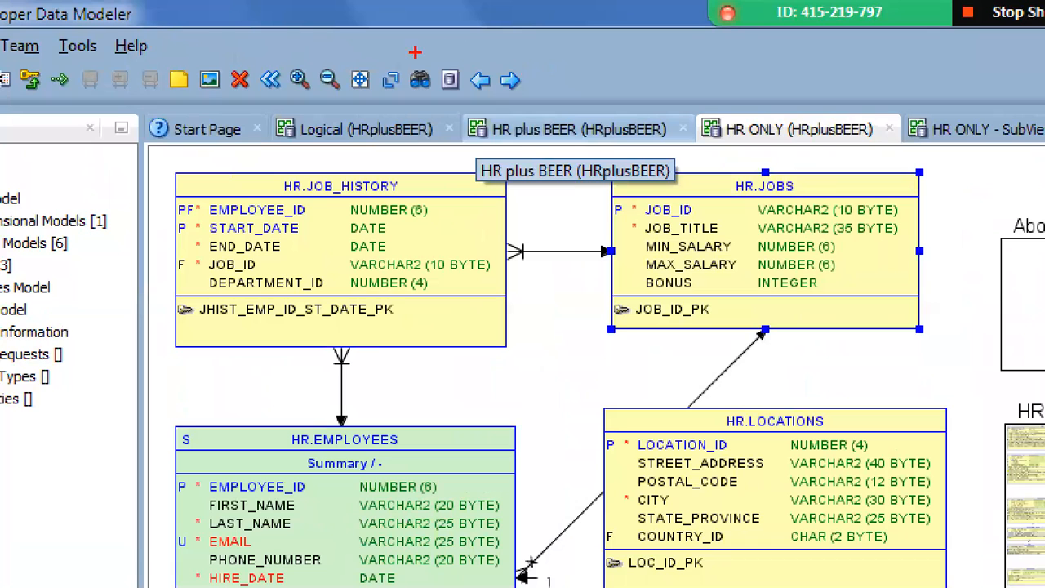
- Enlarge the model search pane below the HR ONLY diagram and show its advanced search options
{"action": "mouse_move", "coordinate": [396, 54]}
{"action": "left_mouse_down"}
{"action": "mouse_move", "coordinate": [446, 88]}
{"action": "mouse_move", "coordinate": [390, 76]}
{"action": "mouse_move", "coordinate": [392, 51]}
{"action": "left_mouse_up"}
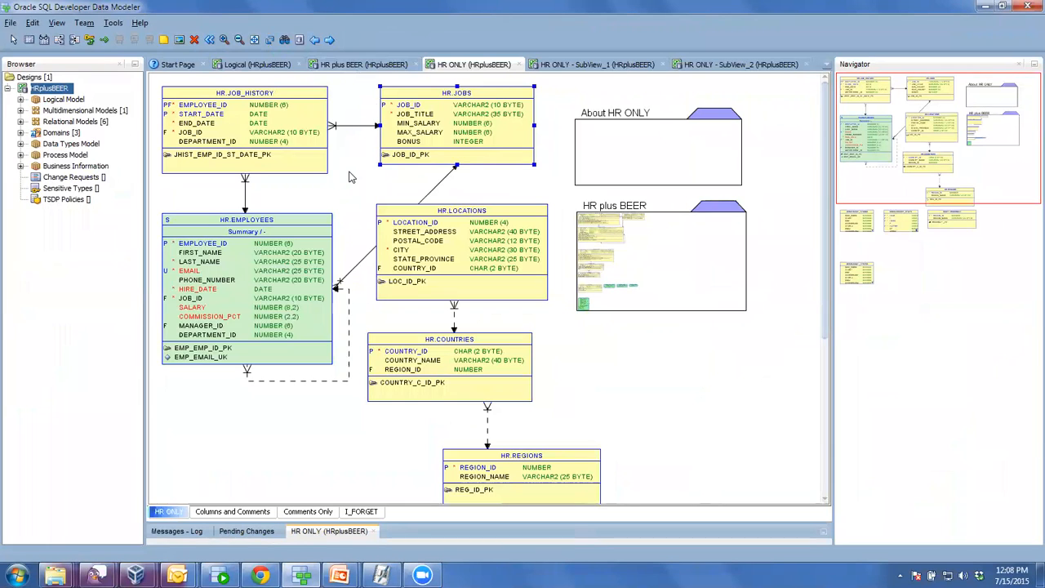
{"action": "left_click", "coordinate": [56, 22]}
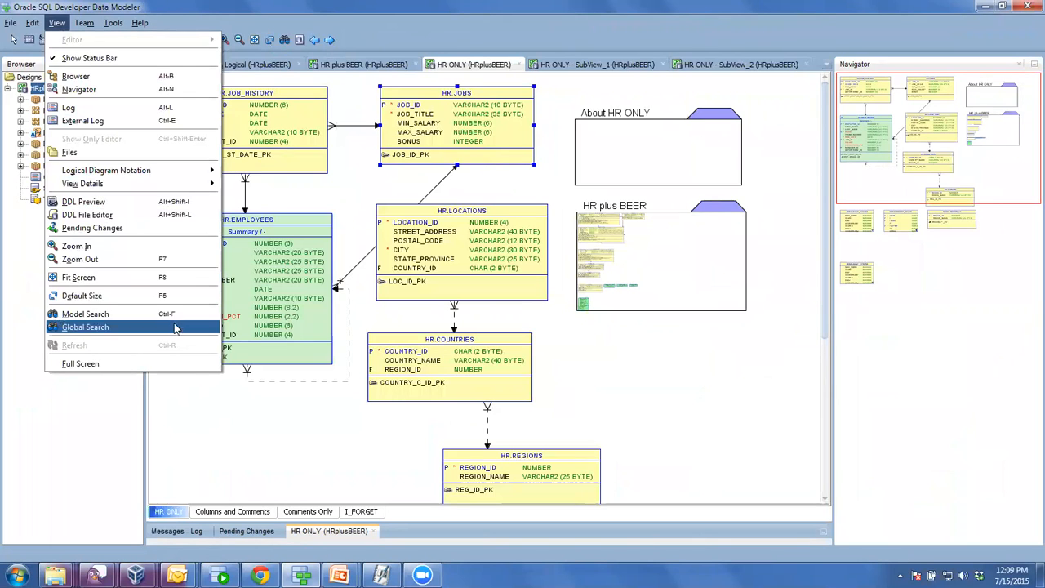
{"action": "left_click", "coordinate": [265, 454]}
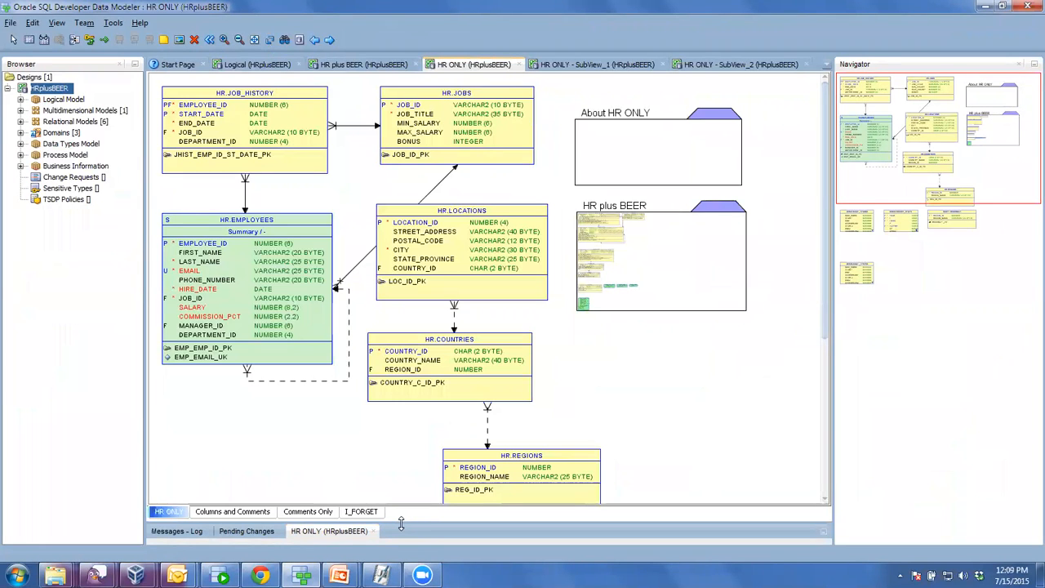
{"action": "left_click_drag", "start_coordinate": [400, 524], "coordinate": [445, 307]}
{"action": "left_click", "coordinate": [167, 357]}
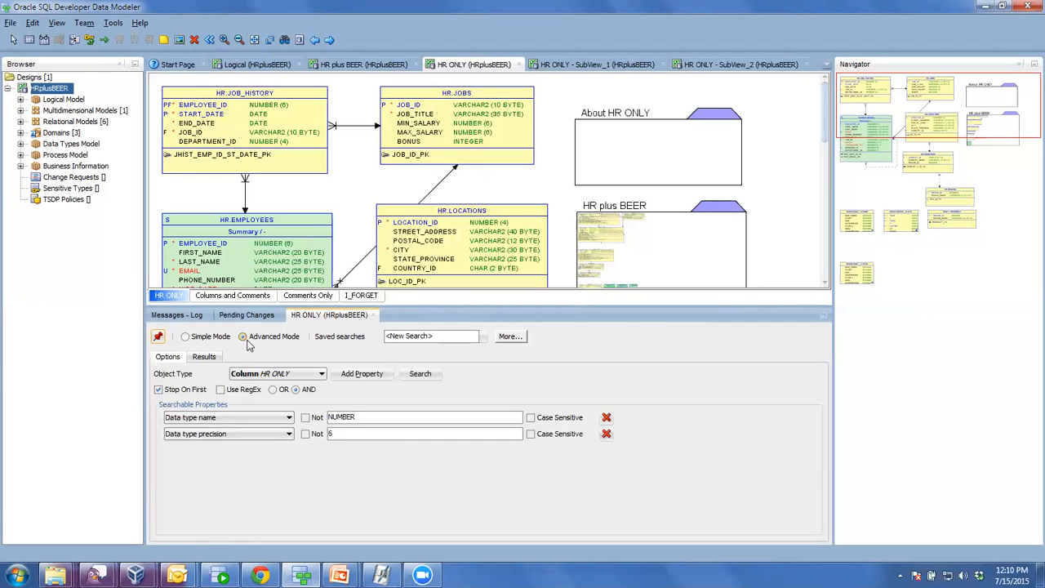
- Examine the object types available for the advanced search and the area for adding searchable properties
{"action": "left_click", "coordinate": [322, 374]}
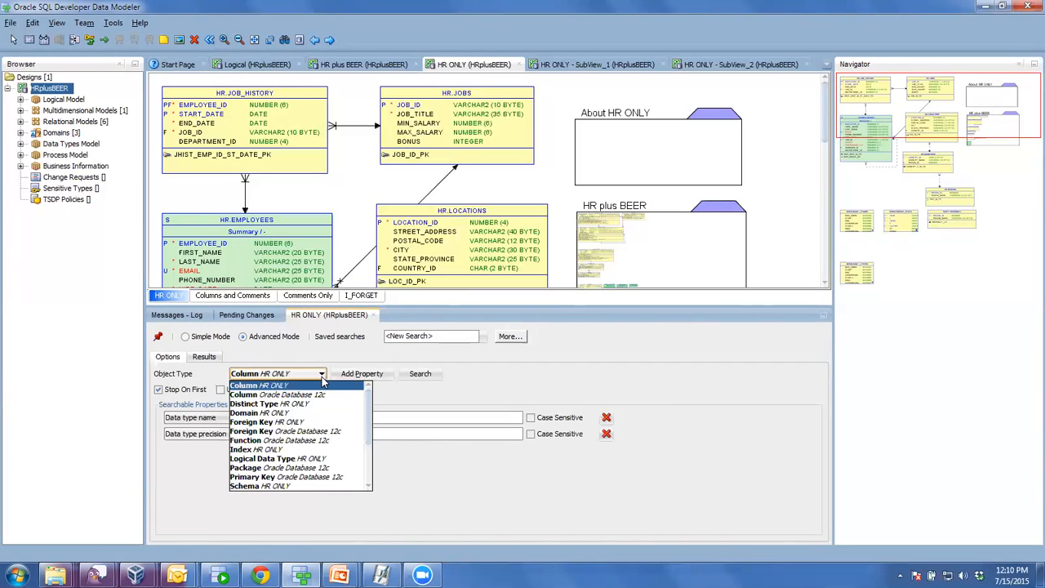
{"action": "left_click", "coordinate": [321, 376]}
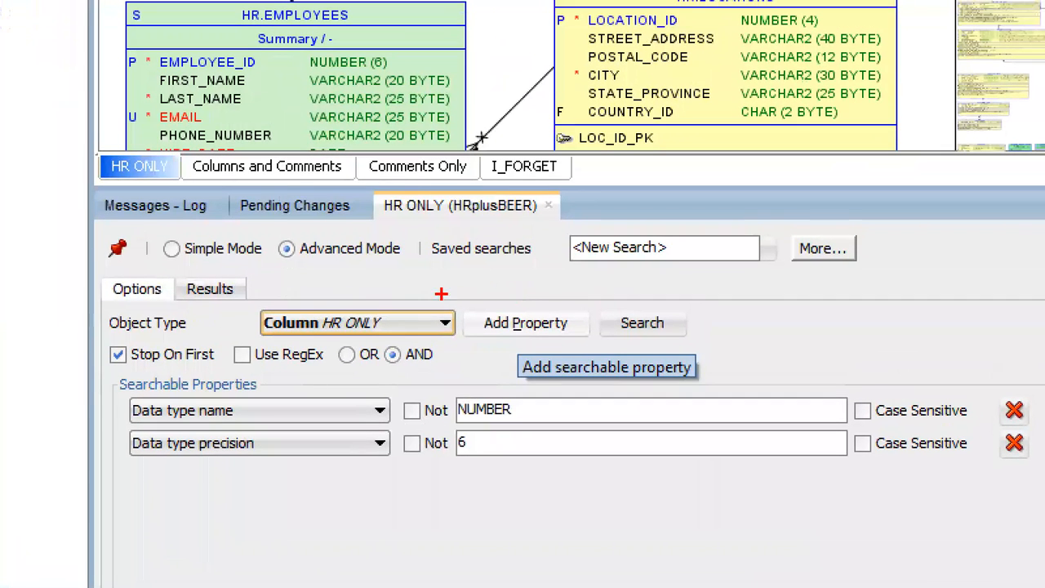
{"action": "mouse_move", "coordinate": [106, 377]}
{"action": "left_mouse_down"}
{"action": "mouse_move", "coordinate": [192, 418]}
{"action": "mouse_move", "coordinate": [463, 391]}
{"action": "mouse_move", "coordinate": [749, 438]}
{"action": "mouse_move", "coordinate": [992, 414]}
{"action": "left_mouse_up"}
{"action": "mouse_move", "coordinate": [456, 316]}
{"action": "left_mouse_down"}
{"action": "mouse_move", "coordinate": [529, 295]}
{"action": "mouse_move", "coordinate": [590, 342]}
{"action": "mouse_move", "coordinate": [481, 353]}
{"action": "mouse_move", "coordinate": [478, 321]}
{"action": "left_mouse_up"}
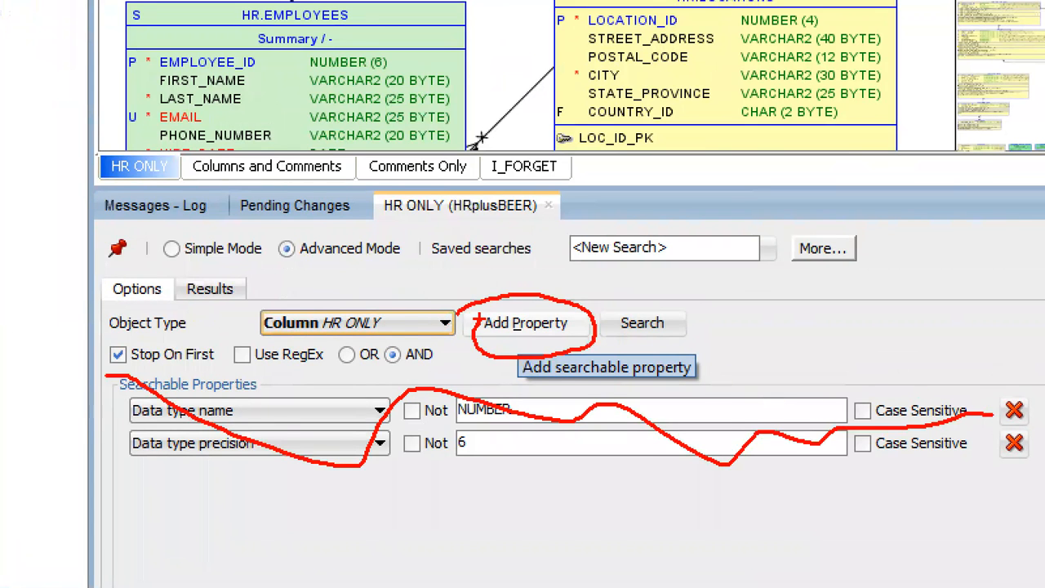
{"action": "key", "text": "Escape"}
{"action": "key", "text": "ctrl+1"}
{"action": "left_click", "coordinate": [473, 239]}
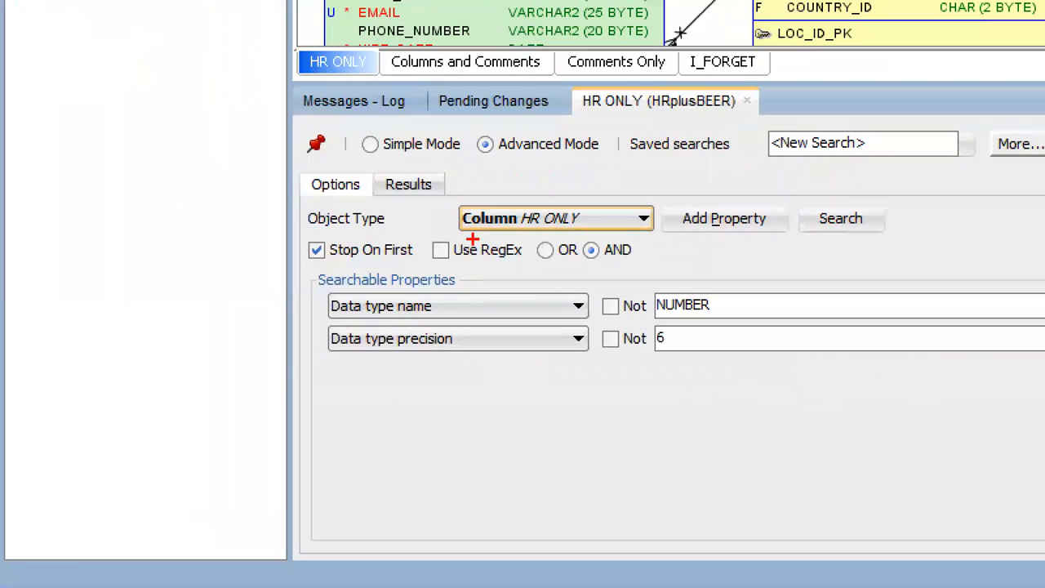
{"action": "mouse_move", "coordinate": [349, 269]}
{"action": "left_mouse_down"}
{"action": "mouse_move", "coordinate": [300, 308]}
{"action": "mouse_move", "coordinate": [446, 324]}
{"action": "mouse_move", "coordinate": [759, 326]}
{"action": "mouse_move", "coordinate": [679, 296]}
{"action": "mouse_move", "coordinate": [338, 295]}
{"action": "left_mouse_up"}
{"action": "key", "text": "Escape"}
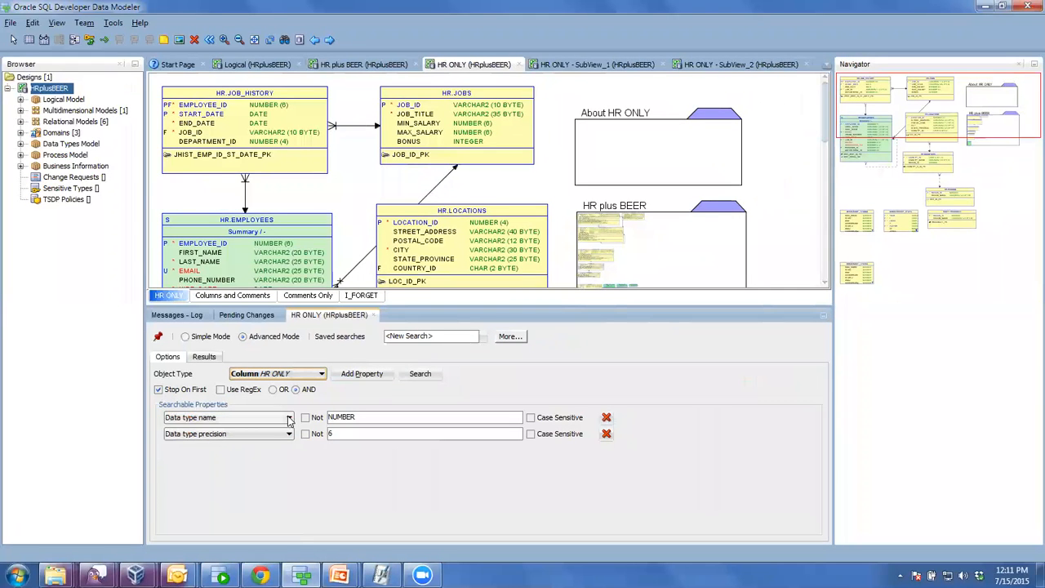
- Examine the searchable column properties offered for the first criterion and the options for negating a criterion
{"action": "left_click", "coordinate": [296, 415]}
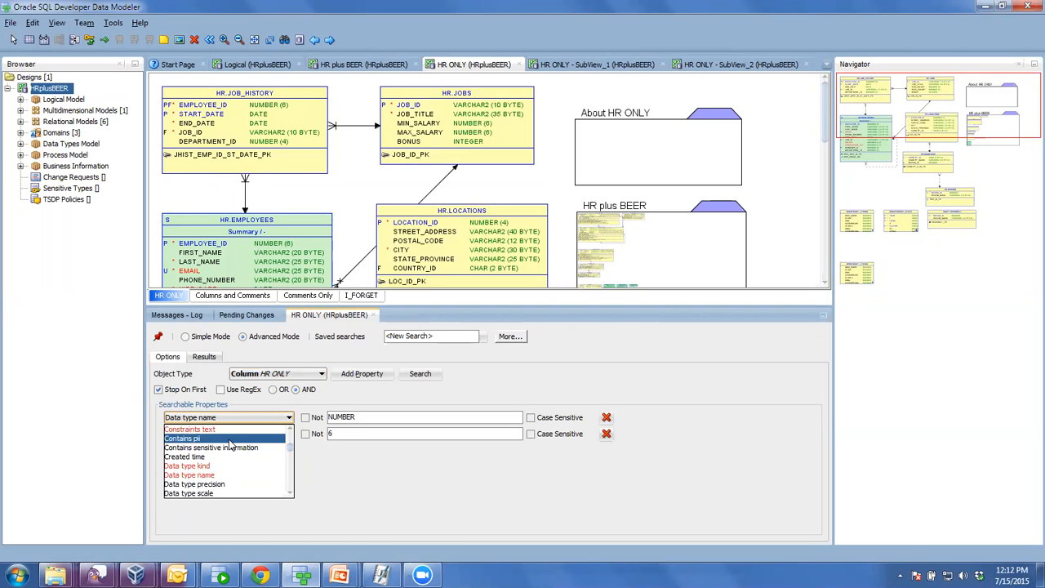
{"action": "left_click", "coordinate": [195, 484]}
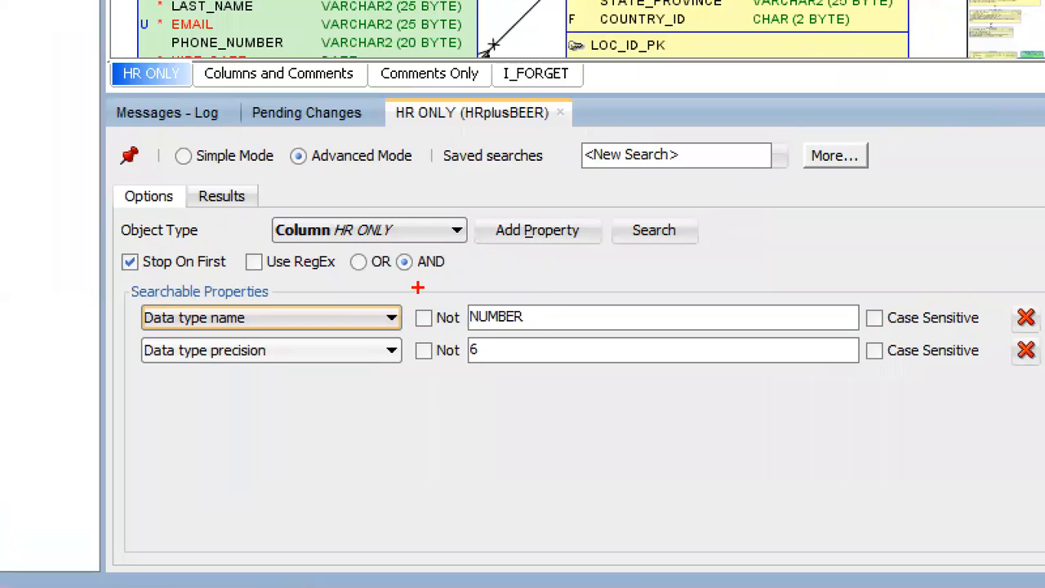
{"action": "mouse_move", "coordinate": [417, 287]}
{"action": "left_mouse_down"}
{"action": "mouse_move", "coordinate": [393, 314]}
{"action": "mouse_move", "coordinate": [459, 329]}
{"action": "mouse_move", "coordinate": [424, 278]}
{"action": "mouse_move", "coordinate": [396, 277]}
{"action": "left_mouse_up"}
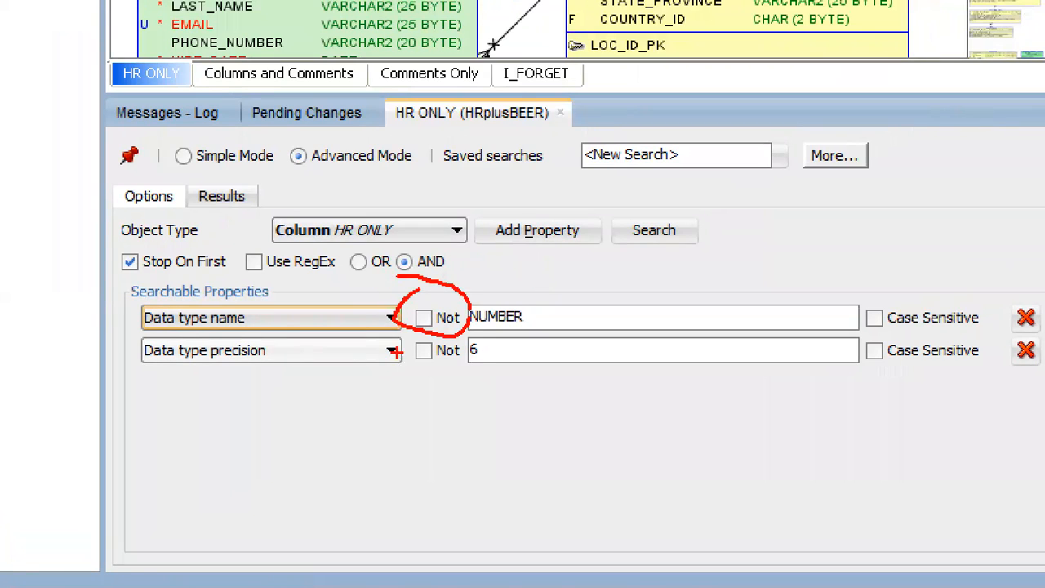
{"action": "left_click_drag", "start_coordinate": [400, 313], "coordinate": [389, 316]}
{"action": "key", "text": "ctrl+z"}
{"action": "key", "text": "Escape"}
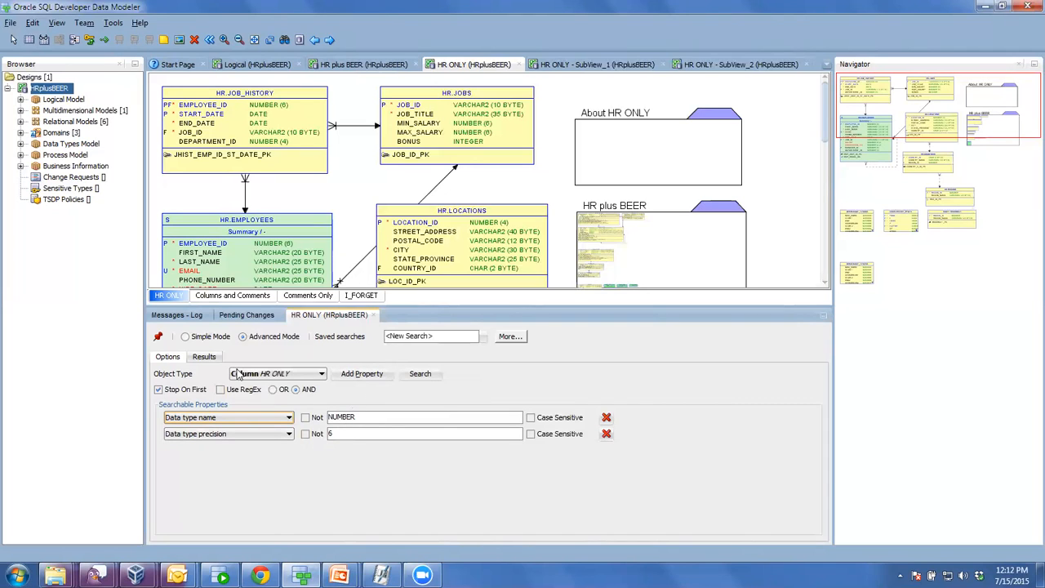
- Show the search results in a taller pane and inspect the column properties of HR.JOB_HISTORY.EMPLOYEE_ID, leaving them unmodified
{"action": "left_click", "coordinate": [204, 357]}
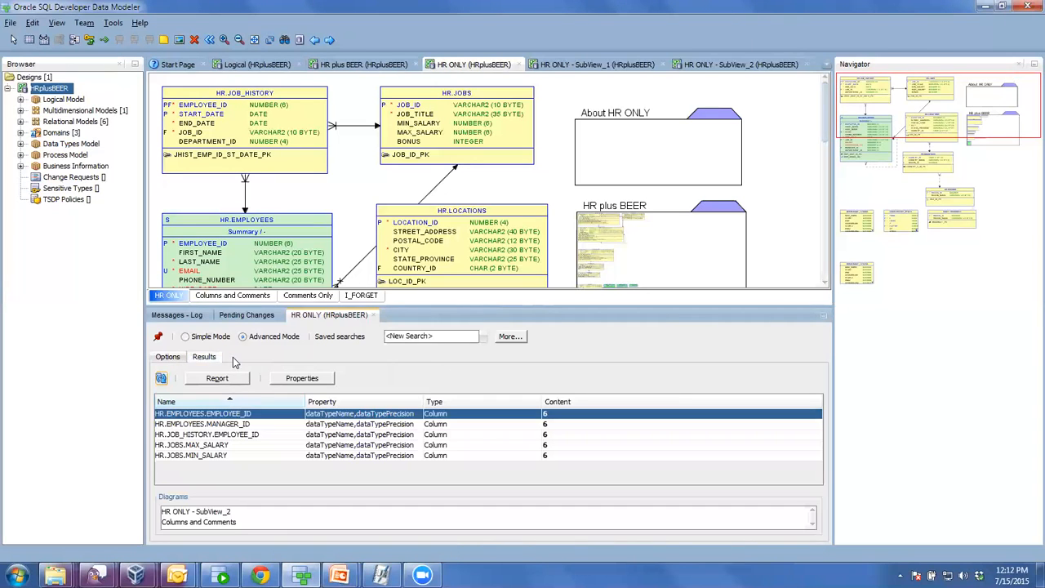
{"action": "left_click_drag", "start_coordinate": [398, 306], "coordinate": [400, 239]}
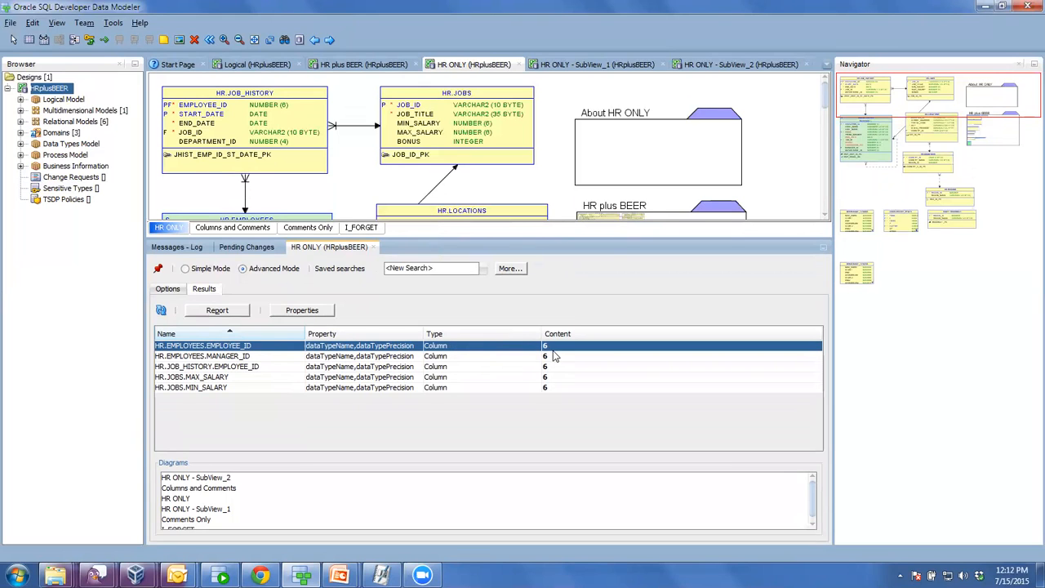
{"action": "double_click", "coordinate": [255, 366]}
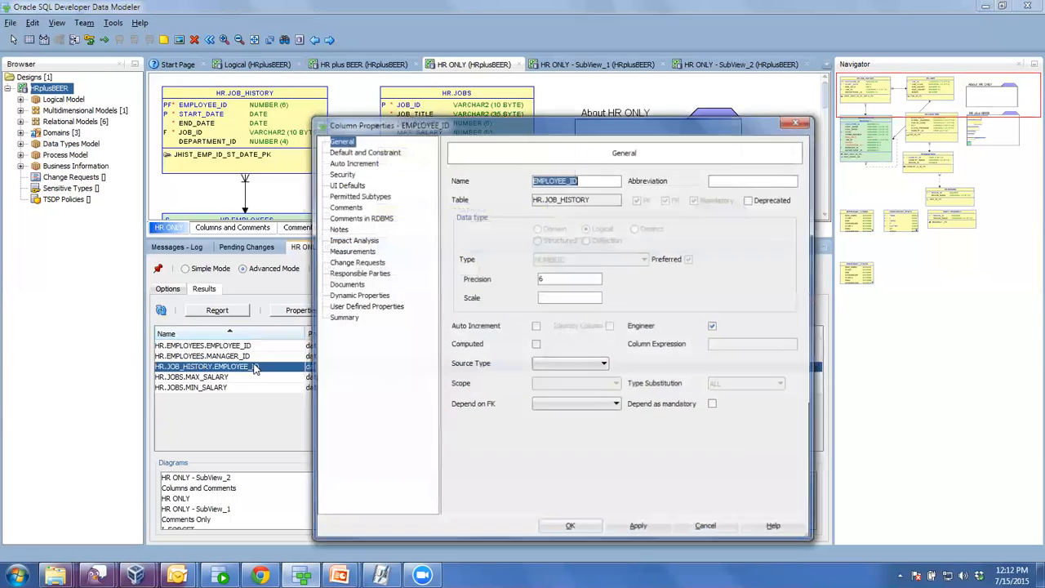
{"action": "left_click_drag", "start_coordinate": [390, 124], "coordinate": [293, 92]}
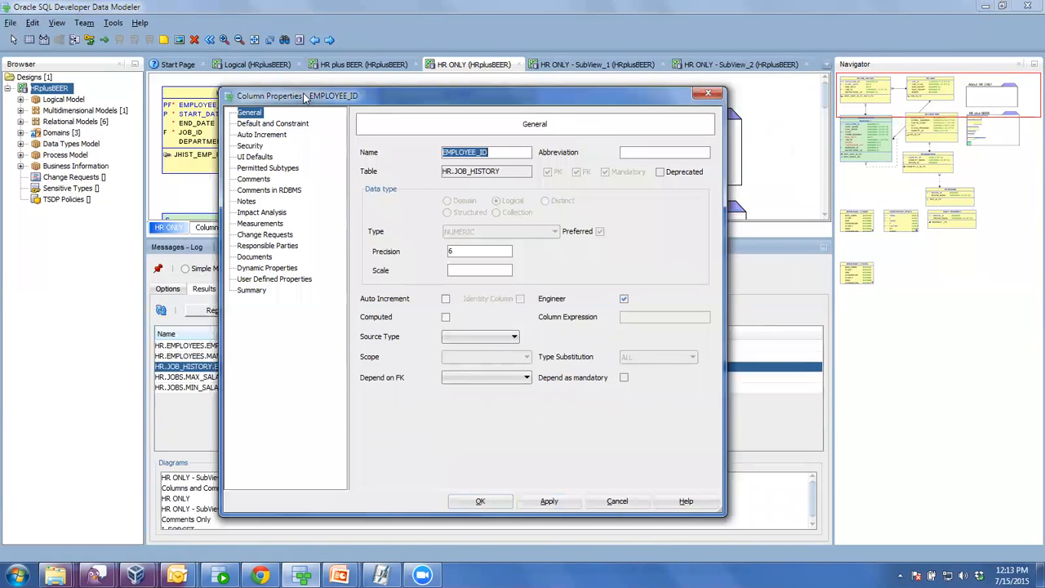
{"action": "double_click", "coordinate": [450, 251]}
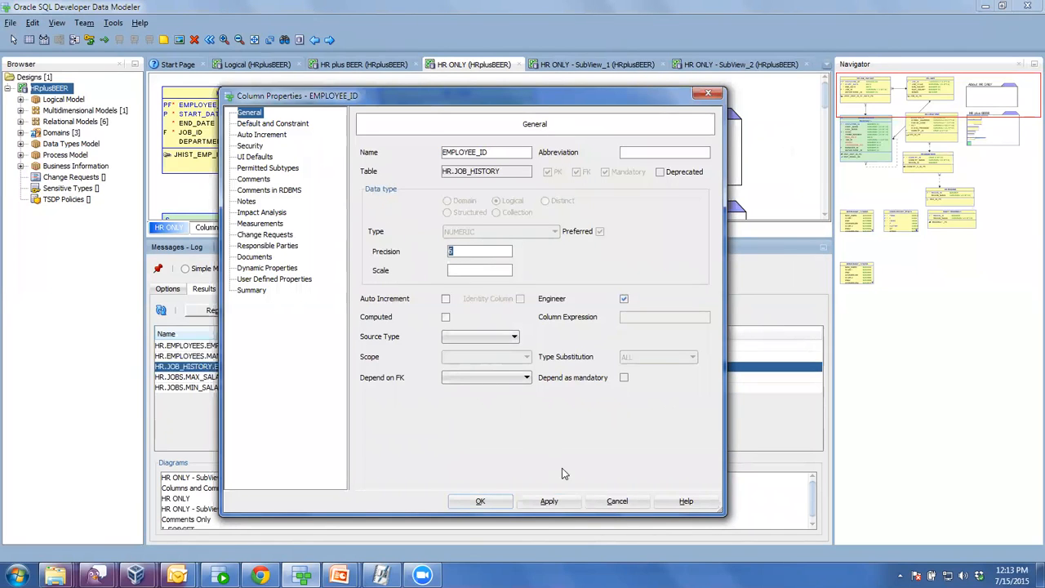
{"action": "left_click", "coordinate": [616, 503]}
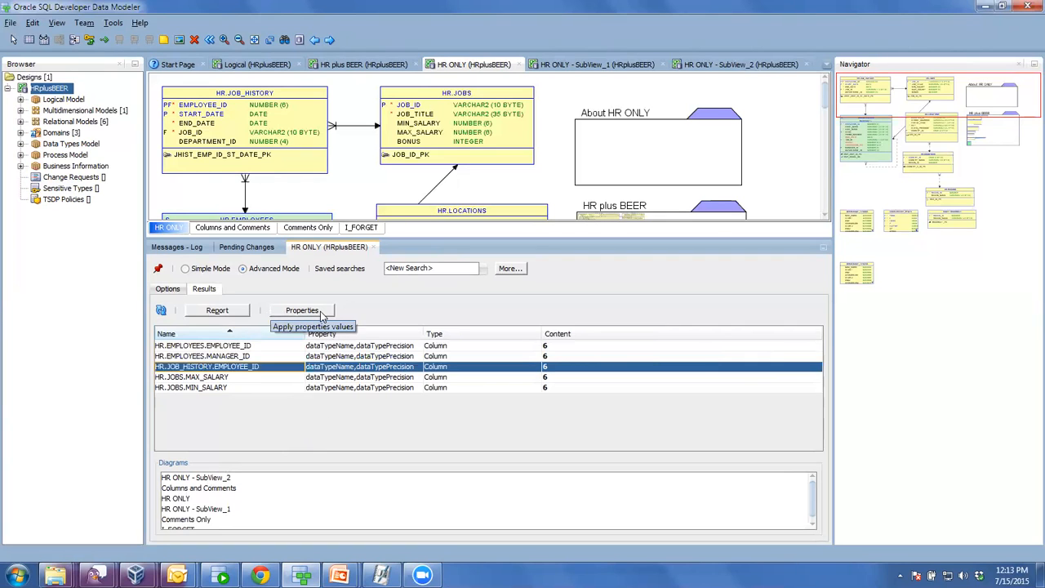
- Set the data type precision to 8 for all found columns through their common properties, and apply it
{"action": "left_click", "coordinate": [302, 310]}
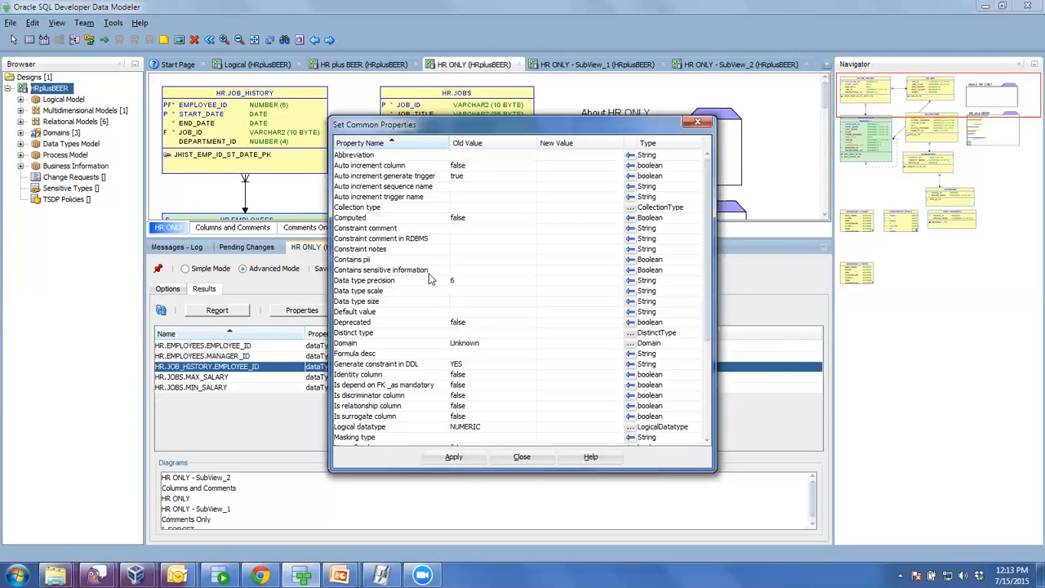
{"action": "left_click", "coordinate": [549, 280]}
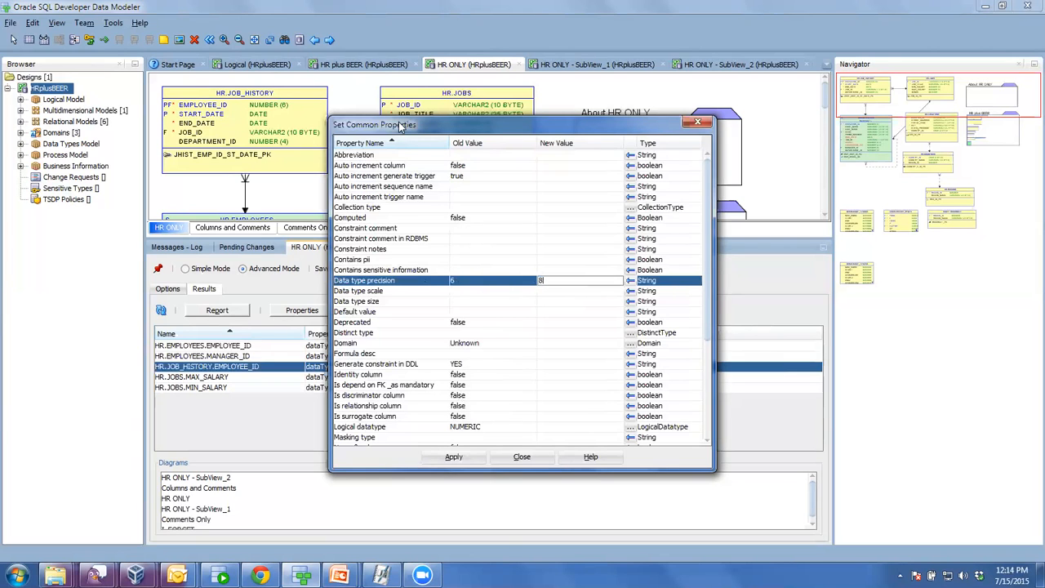
{"action": "left_click_drag", "start_coordinate": [400, 125], "coordinate": [622, 117]}
{"action": "left_click", "coordinate": [674, 454]}
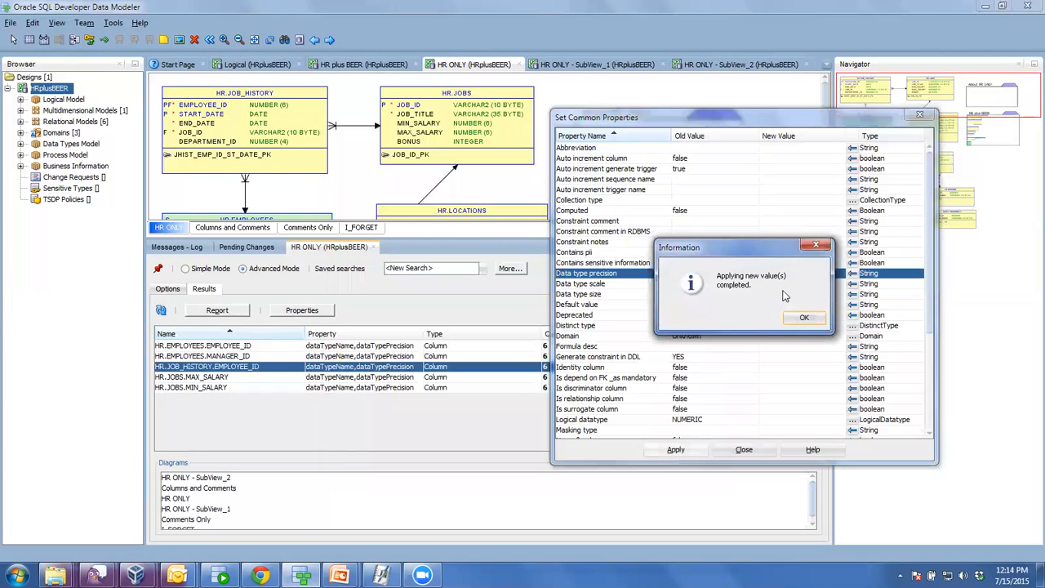
{"action": "left_click", "coordinate": [800, 317]}
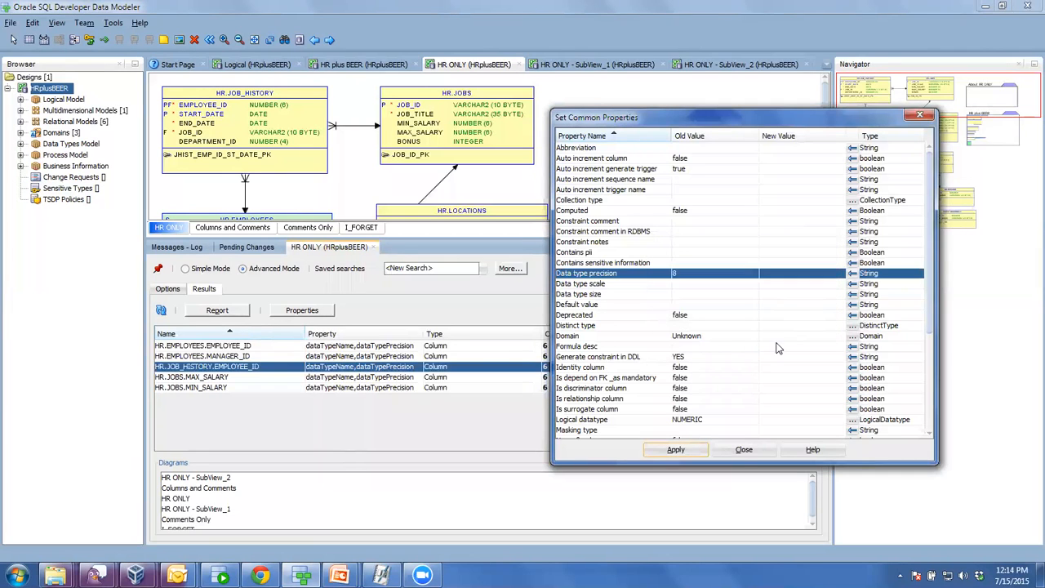
{"action": "left_click", "coordinate": [742, 447]}
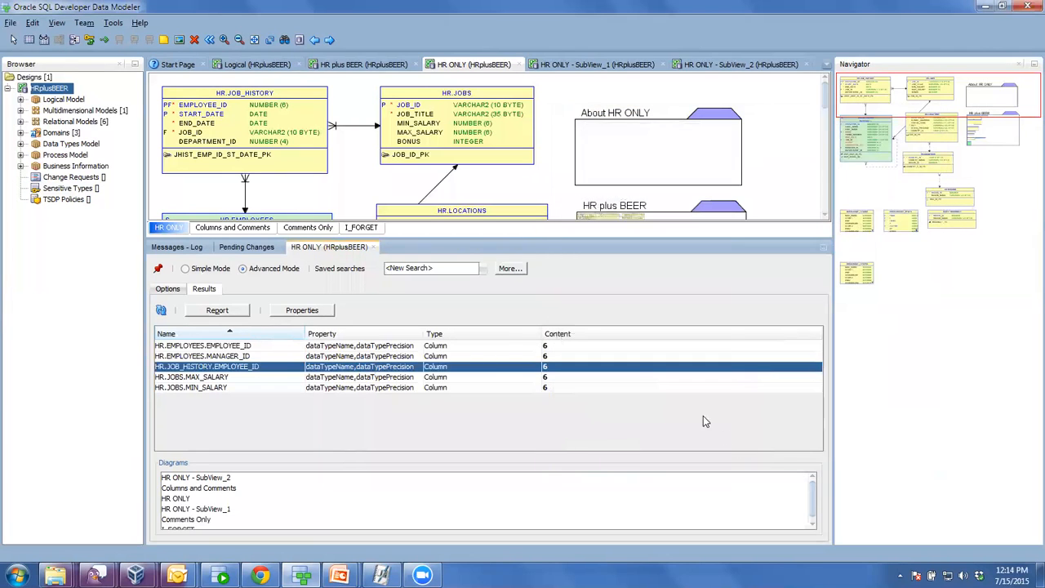
- Rerun the advanced column search for data type NUMBER with precision 6 and dismiss the message
{"action": "left_click", "coordinate": [167, 289]}
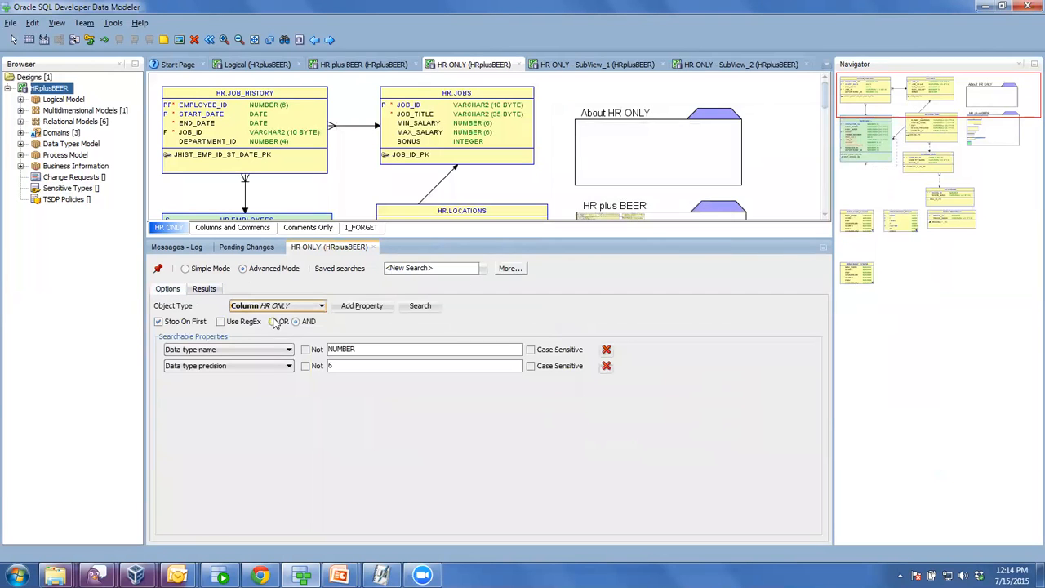
{"action": "left_click", "coordinate": [416, 308]}
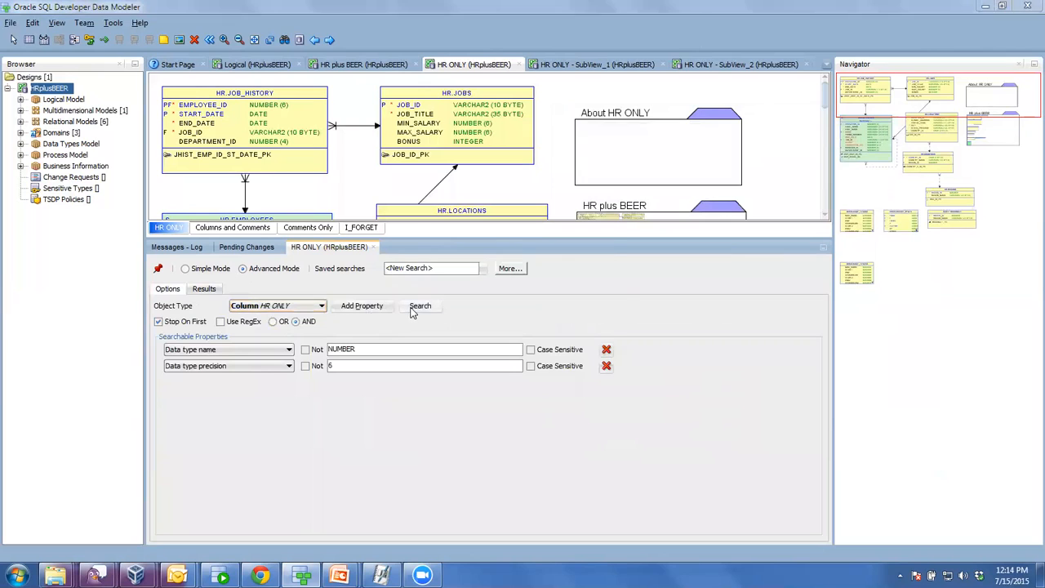
{"action": "left_click", "coordinate": [582, 311]}
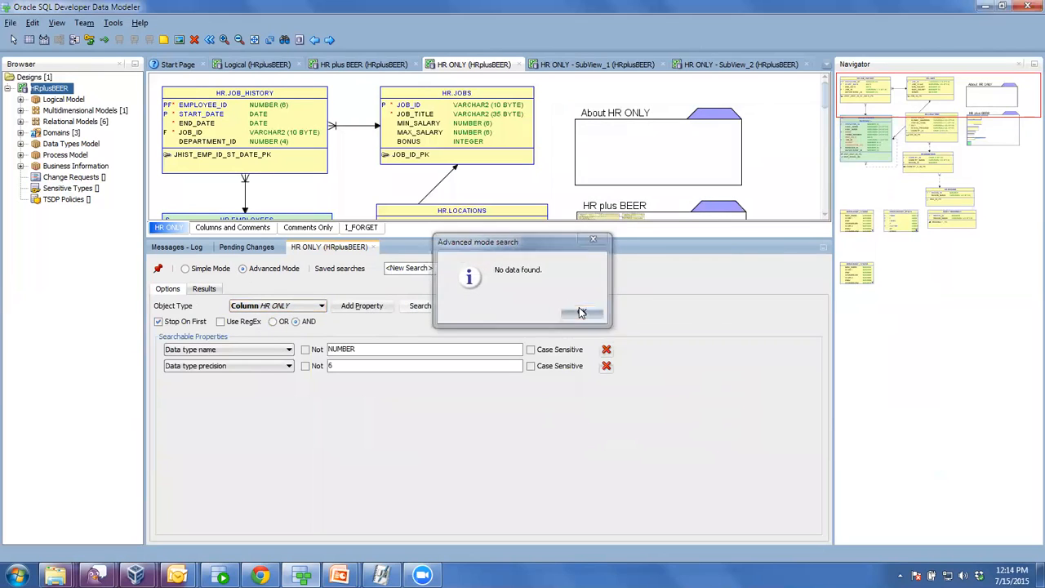
- Change the data type precision criterion to 8 and search for the matching NUMBER columns
{"action": "left_click_drag", "start_coordinate": [349, 367], "coordinate": [327, 368]}
{"action": "type", "text": "8"}
{"action": "left_click", "coordinate": [421, 307]}
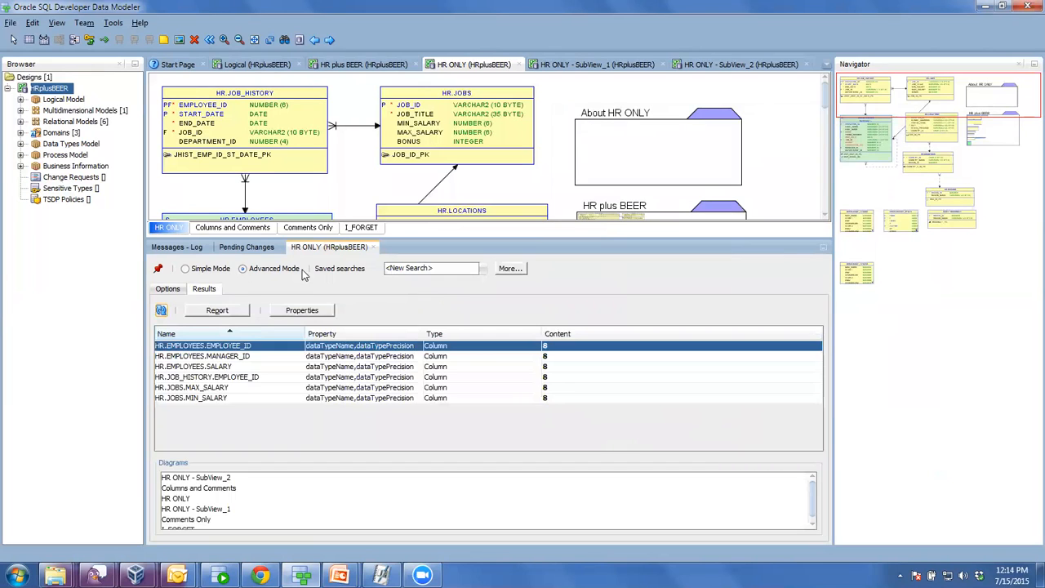
- Search the model for "date" in simple mode and enlarge the search pane to show more results
{"action": "left_click", "coordinate": [196, 269]}
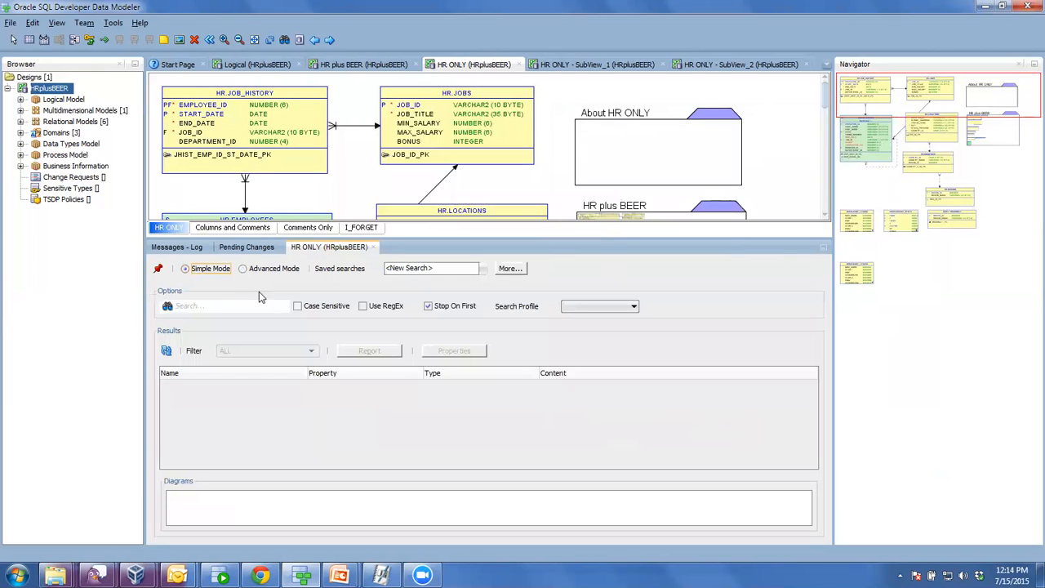
{"action": "left_click", "coordinate": [253, 306]}
{"action": "type", "text": "date"}
{"action": "key", "text": "Return"}
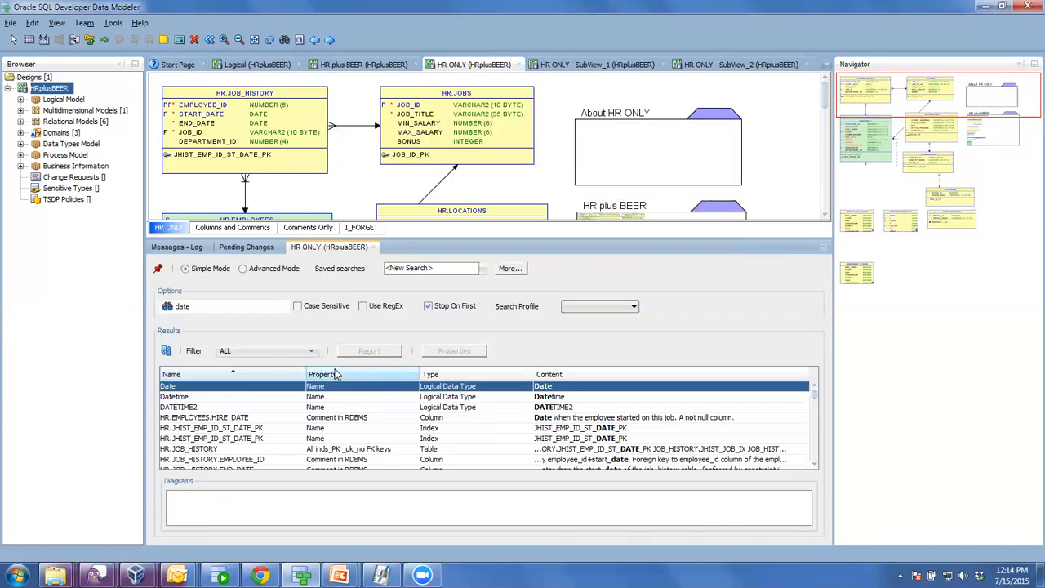
{"action": "left_click_drag", "start_coordinate": [392, 237], "coordinate": [406, 167]}
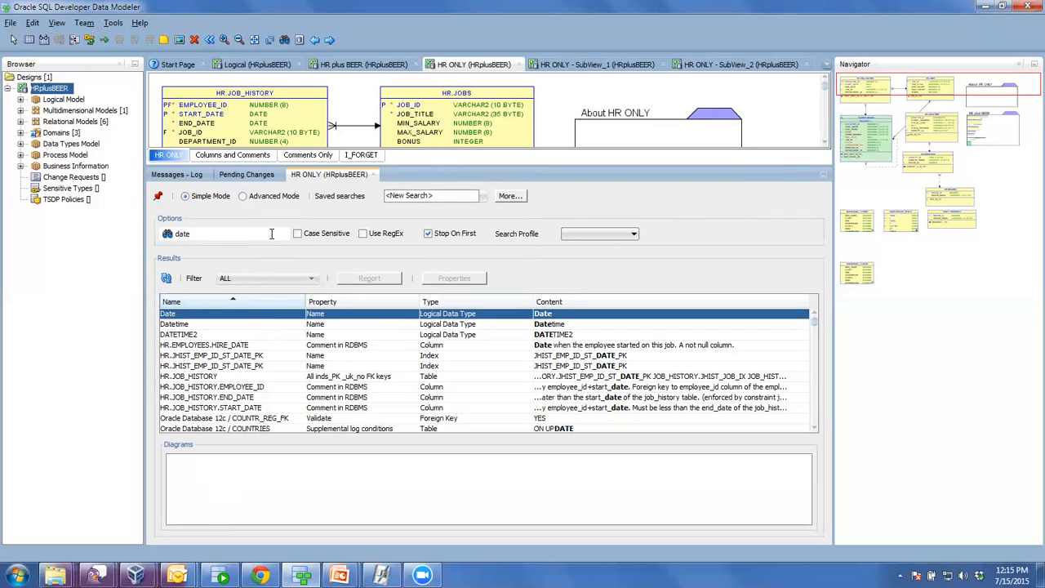
- Clear the simple search text, check the search profile choices and return to advanced mode
{"action": "key", "text": "BackSpace"}
{"action": "key", "text": "BackSpace"}
{"action": "key", "text": "BackSpace"}
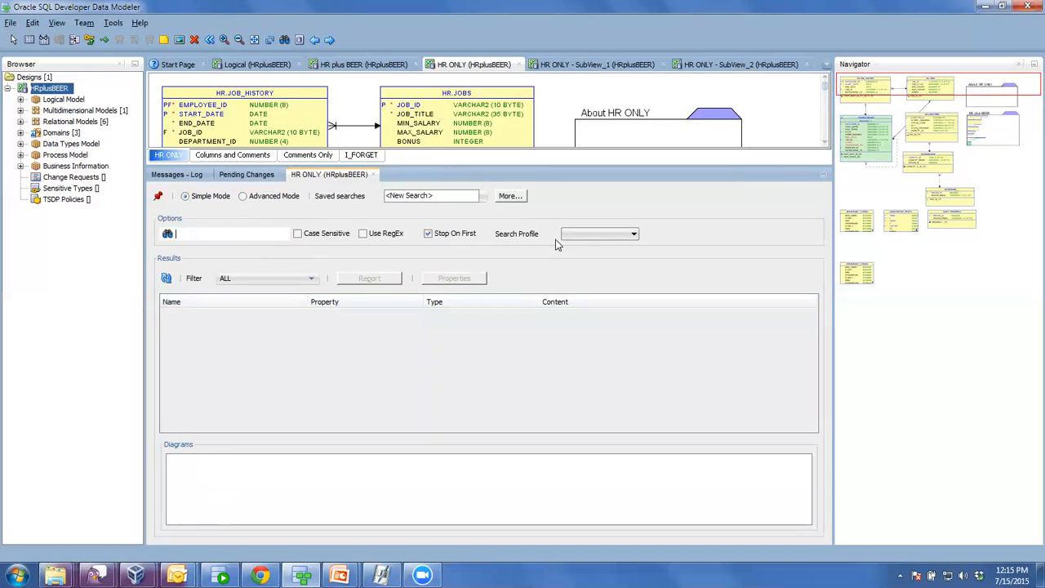
{"action": "left_click", "coordinate": [633, 235]}
{"action": "left_click", "coordinate": [245, 201]}
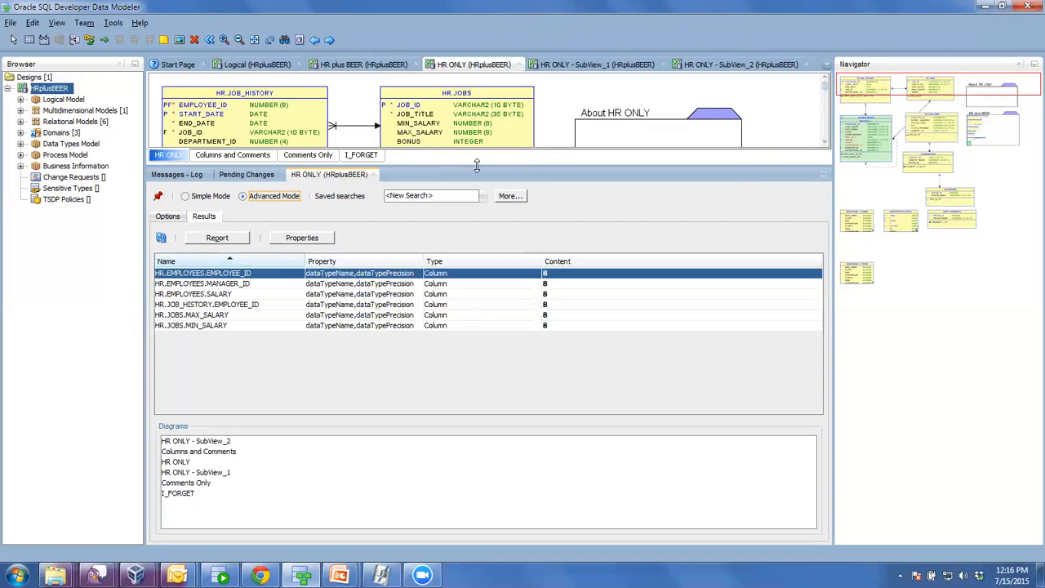
{"action": "key", "text": "alt+Tab"}
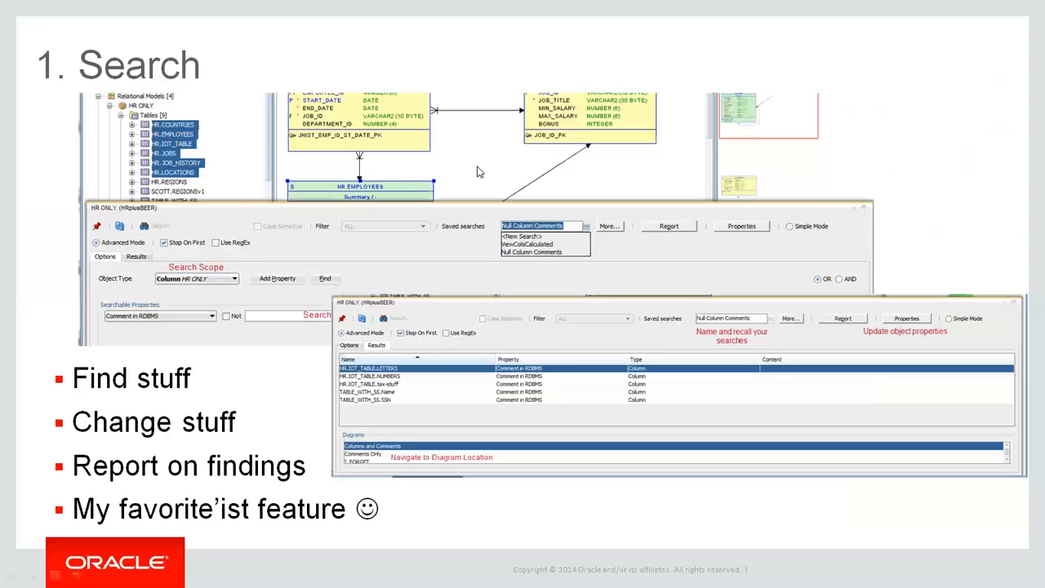
{"action": "left_click", "coordinate": [478, 171]}
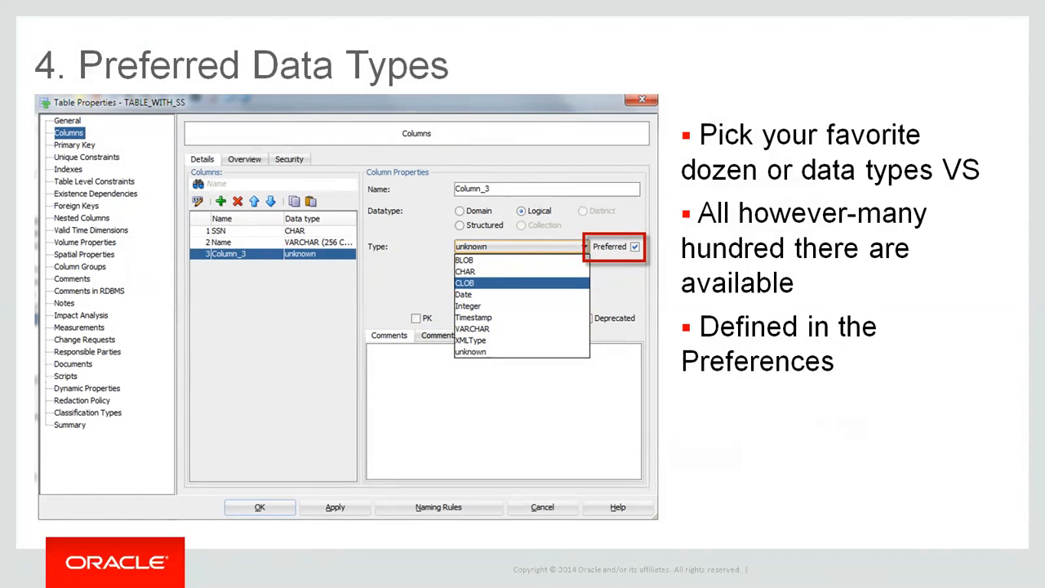
- Switch to Oracle SQL Developer Data Modeler and enlarge the HR ONLY diagram area above the search results
{"action": "key", "text": "alt+Tab"}
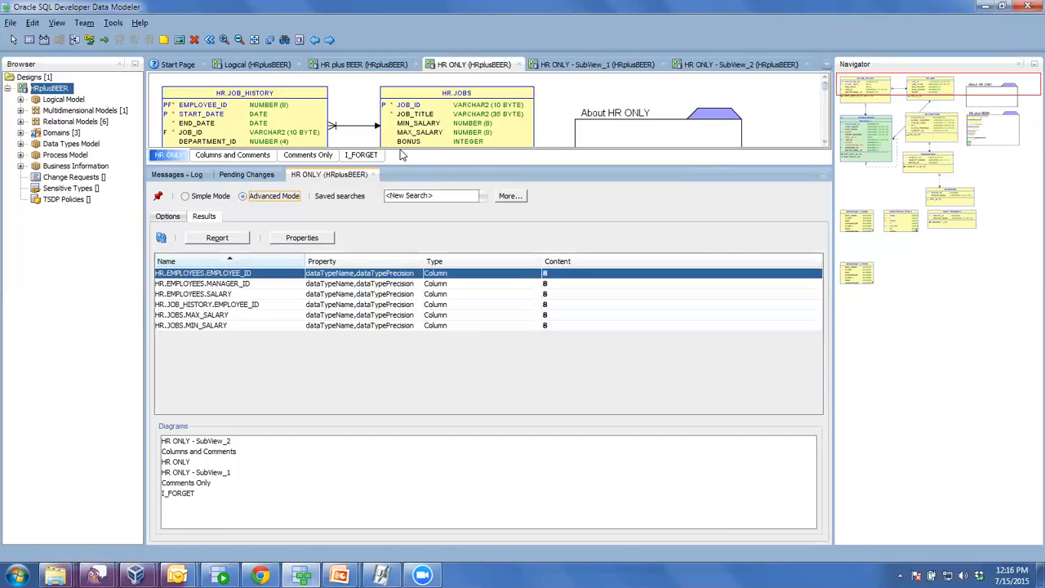
{"action": "left_click_drag", "start_coordinate": [397, 167], "coordinate": [391, 441]}
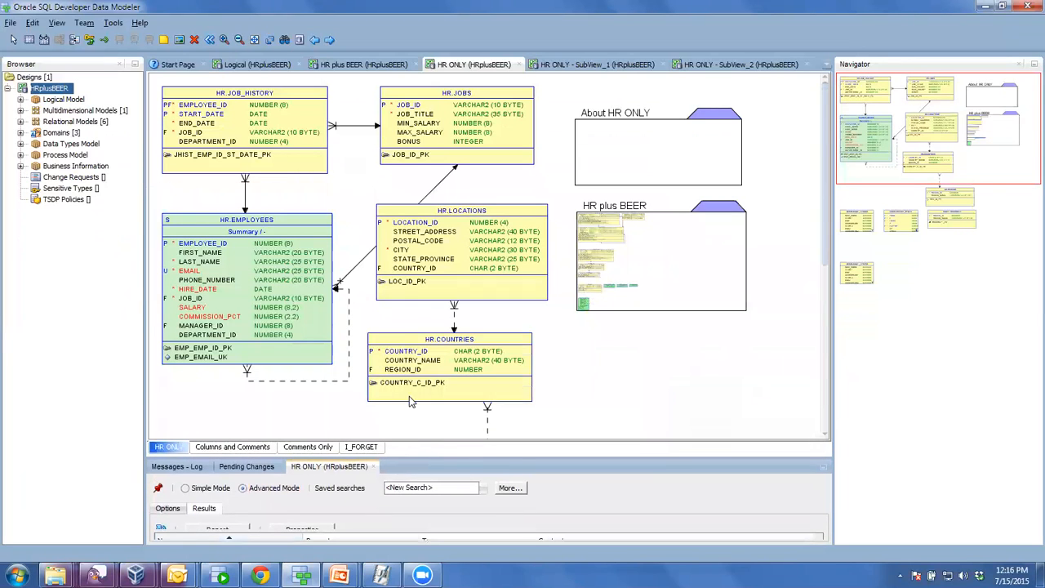
- Open the column properties of the JOB_HISTORY table and add three new columns
{"action": "double_click", "coordinate": [282, 128]}
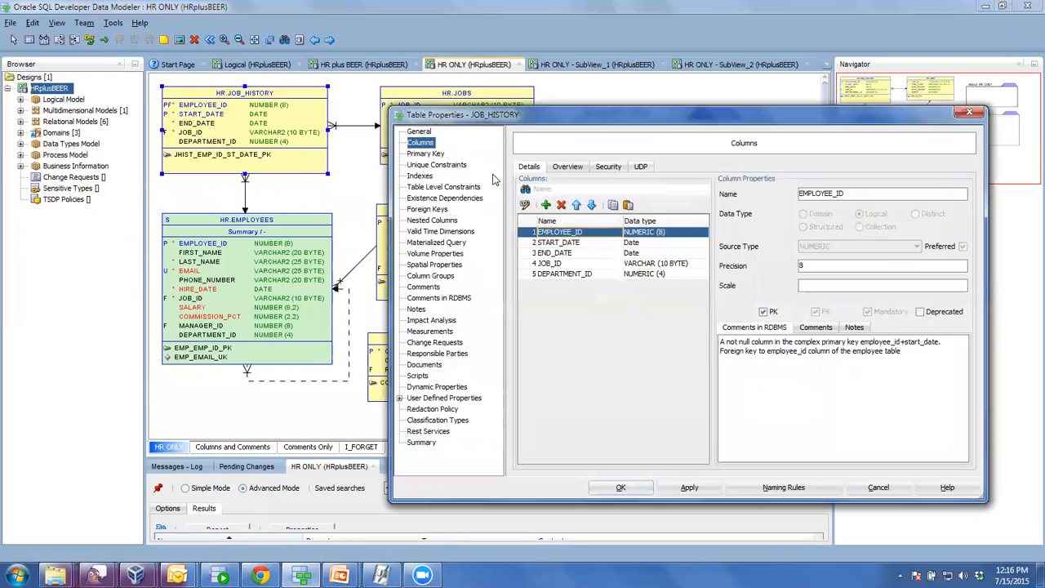
{"action": "left_click", "coordinate": [546, 204]}
{"action": "left_click", "coordinate": [545, 204]}
{"action": "left_click", "coordinate": [545, 204]}
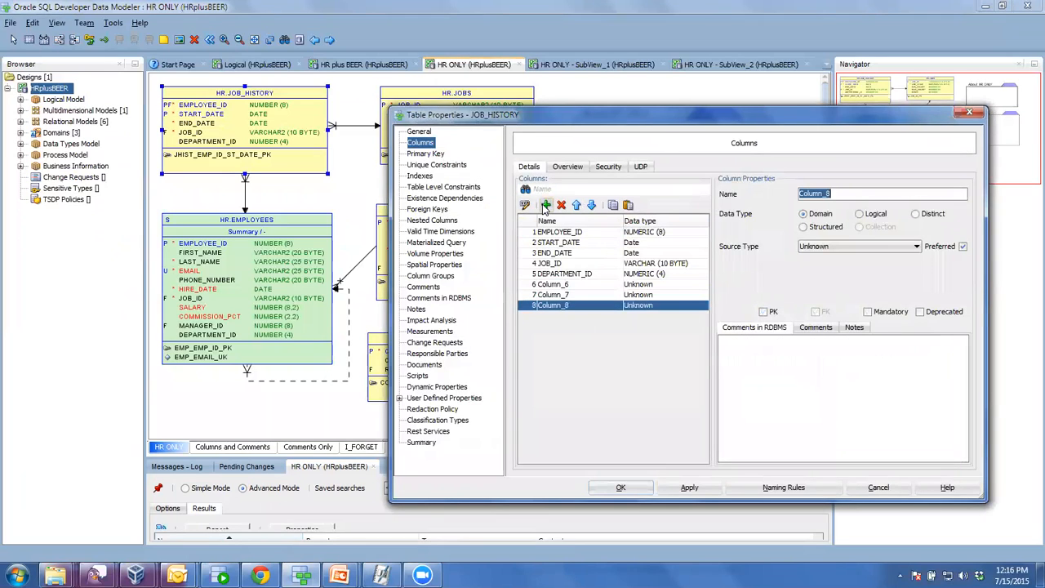
- Set Column_6 to a logical data type with Preferred off, look through all source types and cancel the table changes
{"action": "left_click", "coordinate": [649, 285]}
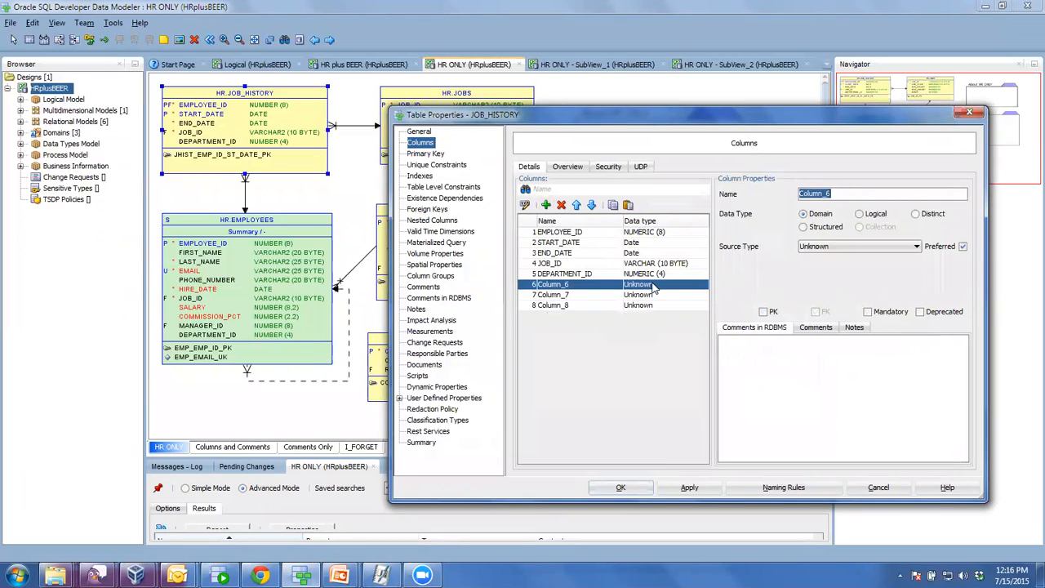
{"action": "left_click", "coordinate": [963, 247]}
{"action": "left_click", "coordinate": [860, 214]}
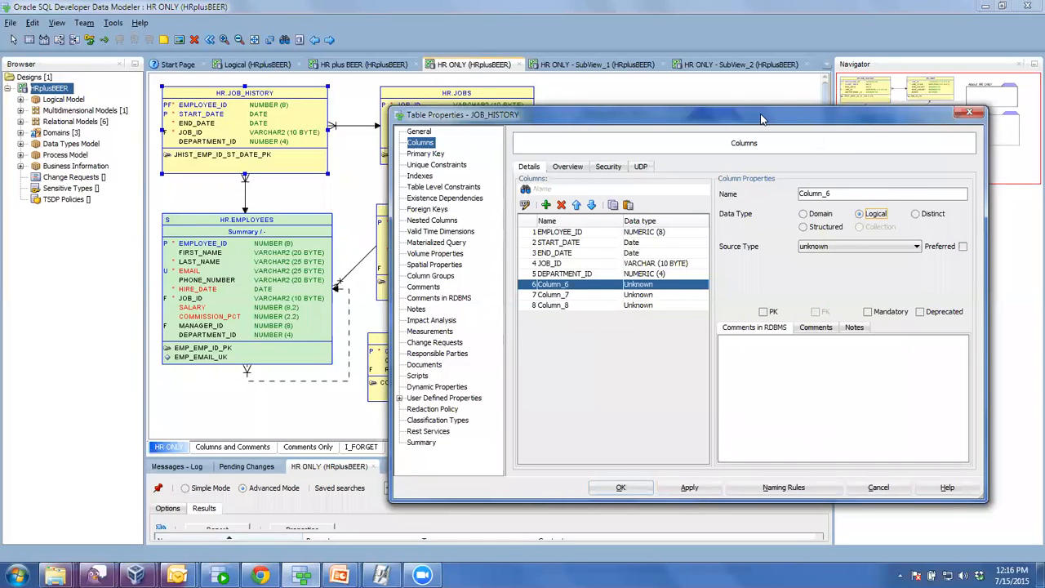
{"action": "left_click_drag", "start_coordinate": [761, 120], "coordinate": [426, 48]}
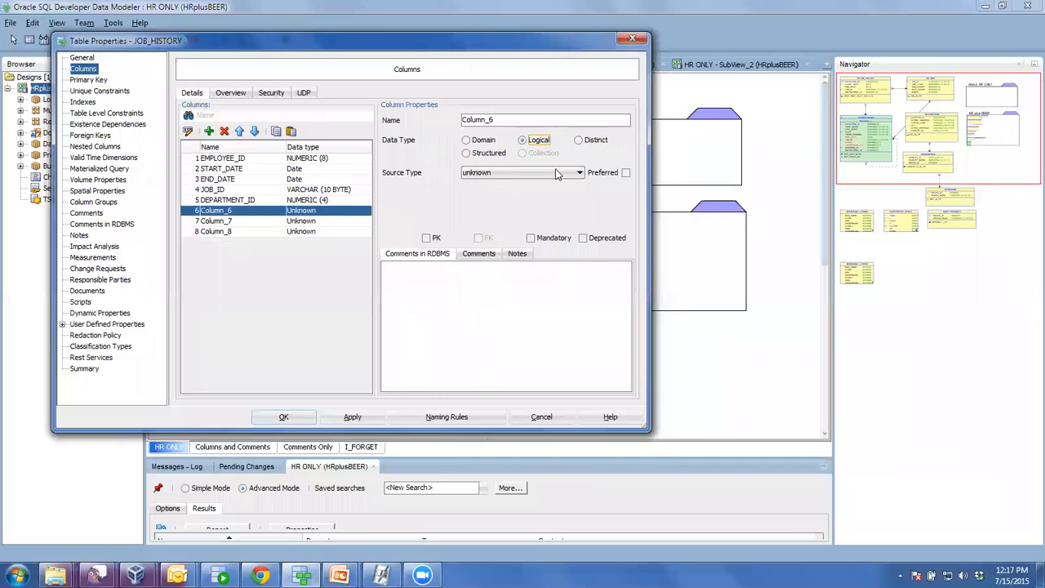
{"action": "left_click", "coordinate": [580, 173]}
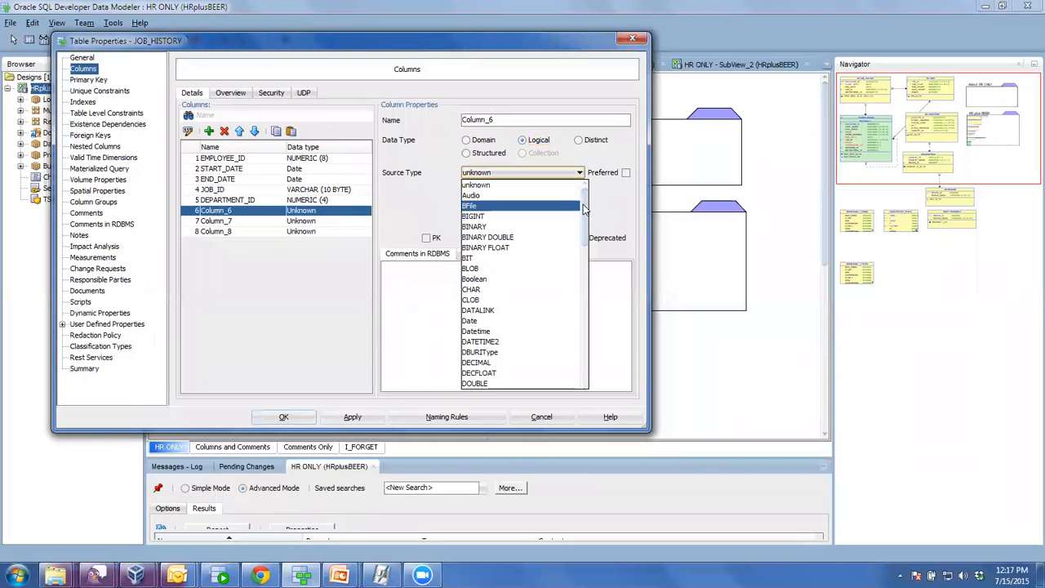
{"action": "mouse_move", "coordinate": [585, 208]}
{"action": "left_mouse_down"}
{"action": "mouse_move", "coordinate": [597, 250]}
{"action": "mouse_move", "coordinate": [588, 291]}
{"action": "mouse_move", "coordinate": [614, 343]}
{"action": "mouse_move", "coordinate": [590, 324]}
{"action": "mouse_move", "coordinate": [588, 196]}
{"action": "left_mouse_up"}
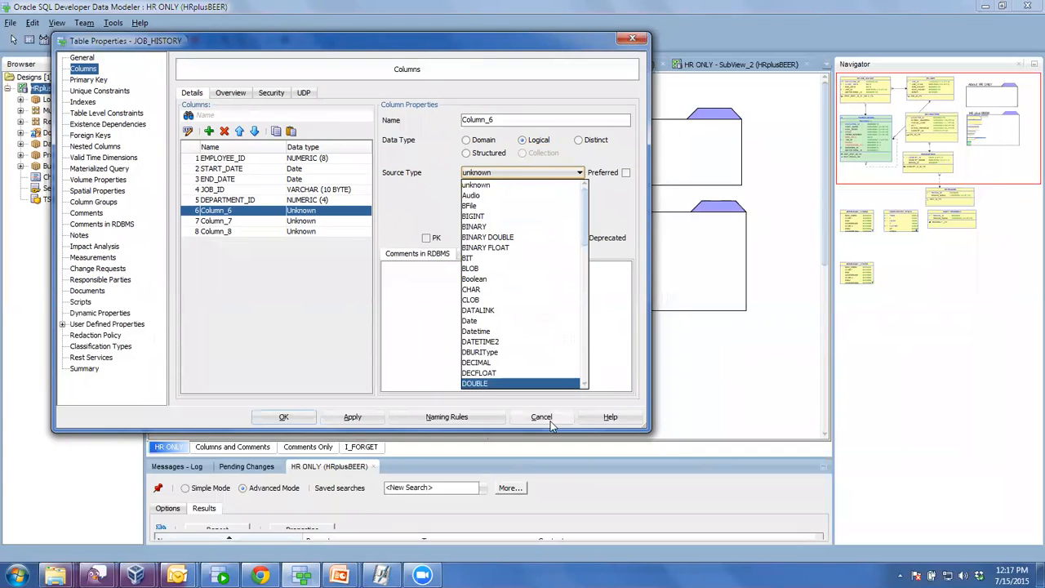
{"action": "left_click", "coordinate": [514, 417]}
- Add five columns to the JOBS table, set the last one to a logical data type and cancel the changes
{"action": "double_click", "coordinate": [499, 144]}
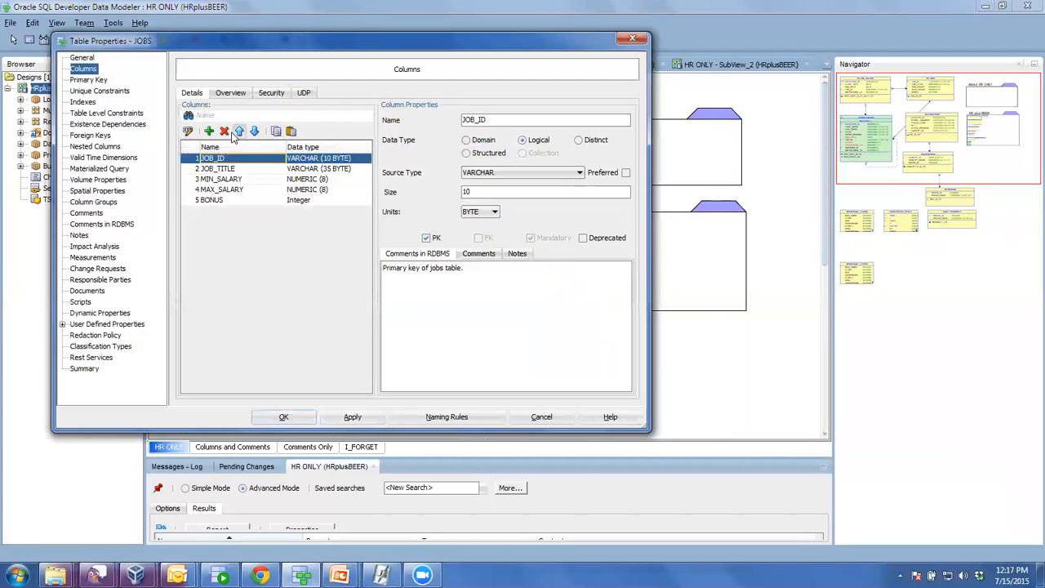
{"action": "left_click", "coordinate": [210, 131]}
{"action": "left_click", "coordinate": [210, 131]}
{"action": "left_click", "coordinate": [210, 132]}
{"action": "left_click", "coordinate": [210, 132]}
{"action": "left_click", "coordinate": [210, 131]}
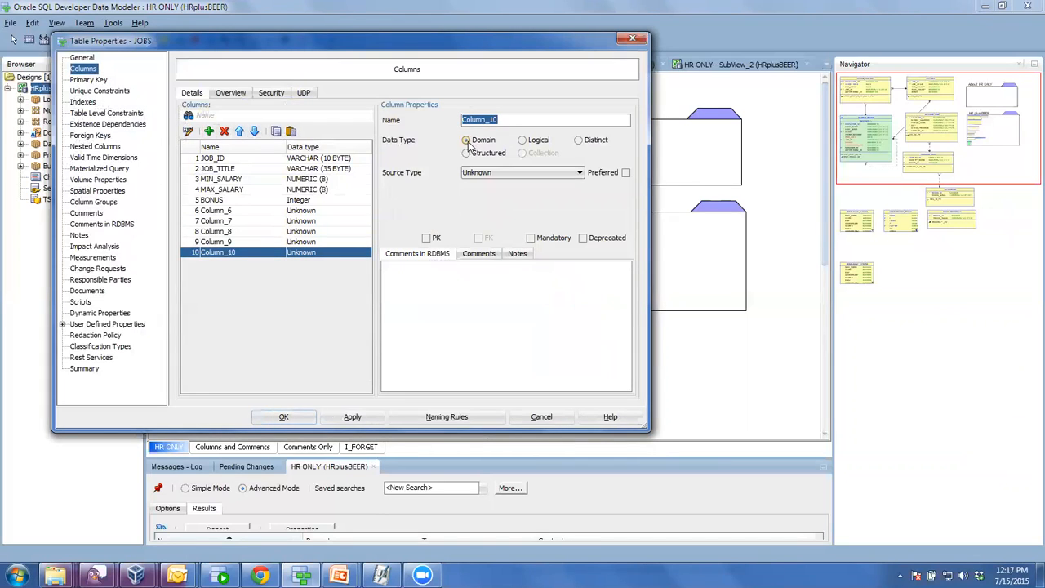
{"action": "left_click", "coordinate": [524, 143]}
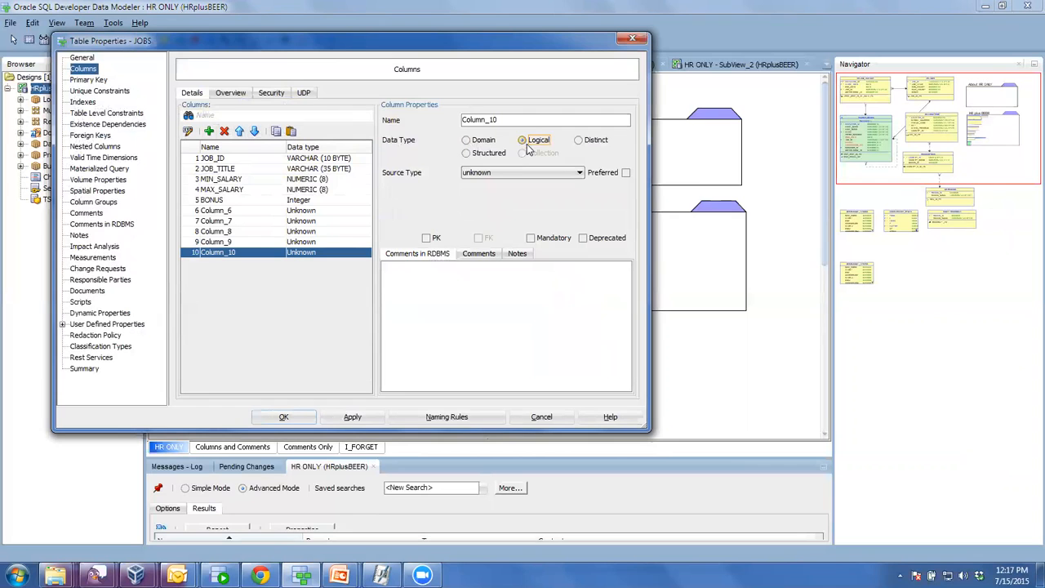
{"action": "left_click", "coordinate": [558, 415]}
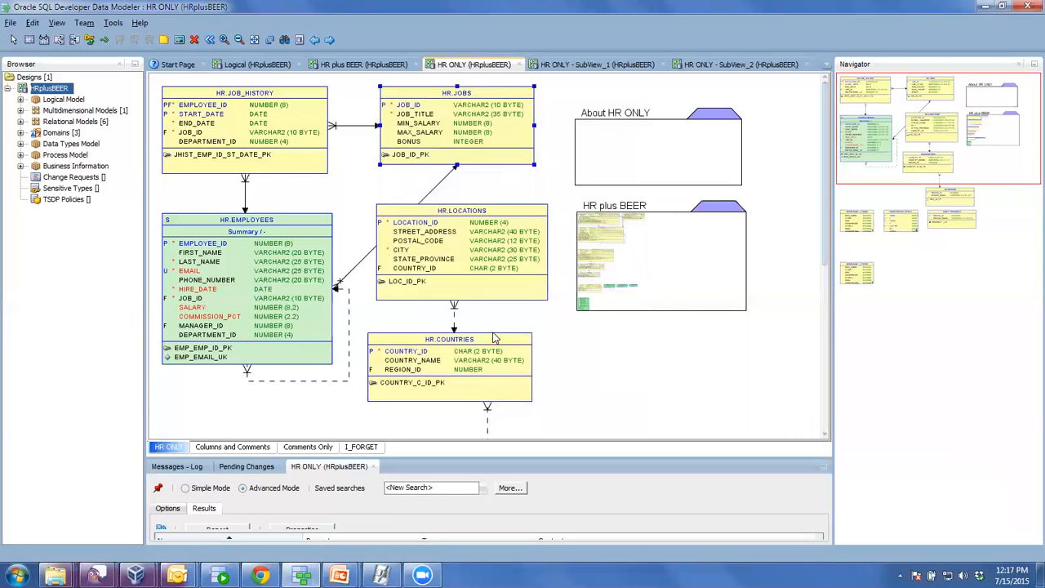
- Open the Data Modeler Model preferences and look through the default RDBMS type choices without changing them
{"action": "left_click", "coordinate": [114, 24]}
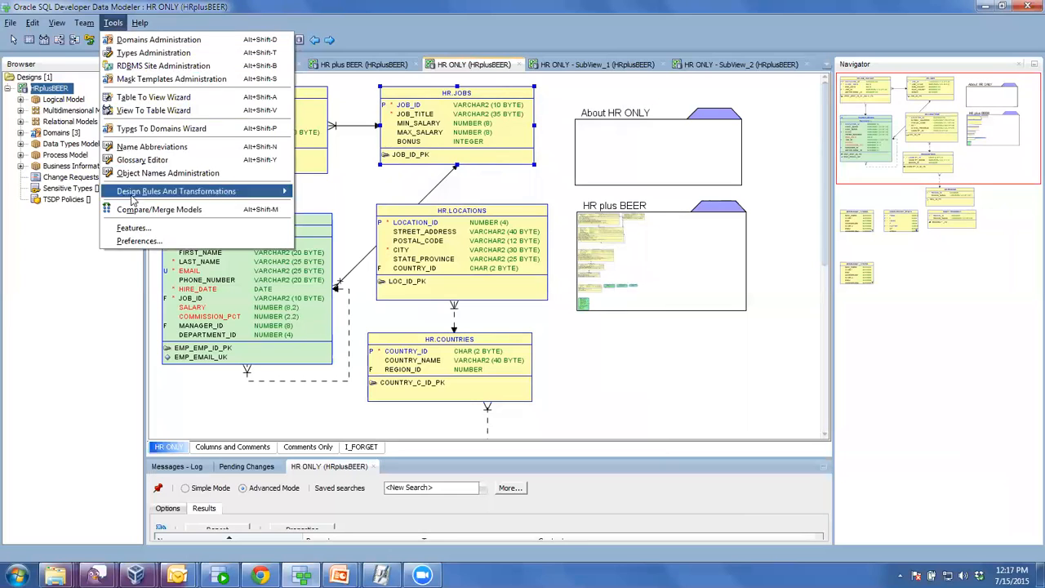
{"action": "left_click", "coordinate": [155, 243]}
{"action": "left_click", "coordinate": [295, 144]}
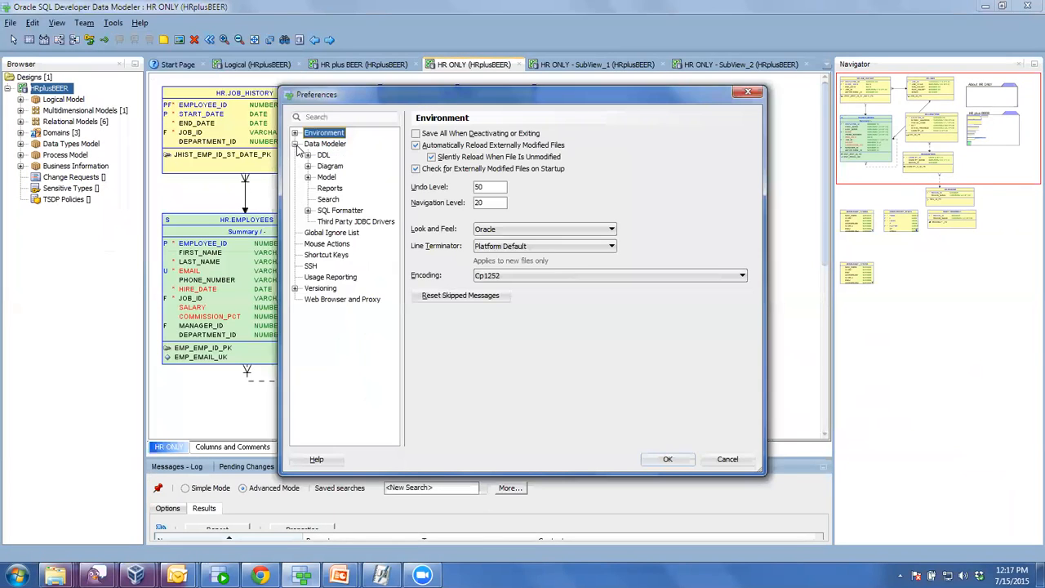
{"action": "left_click", "coordinate": [326, 177]}
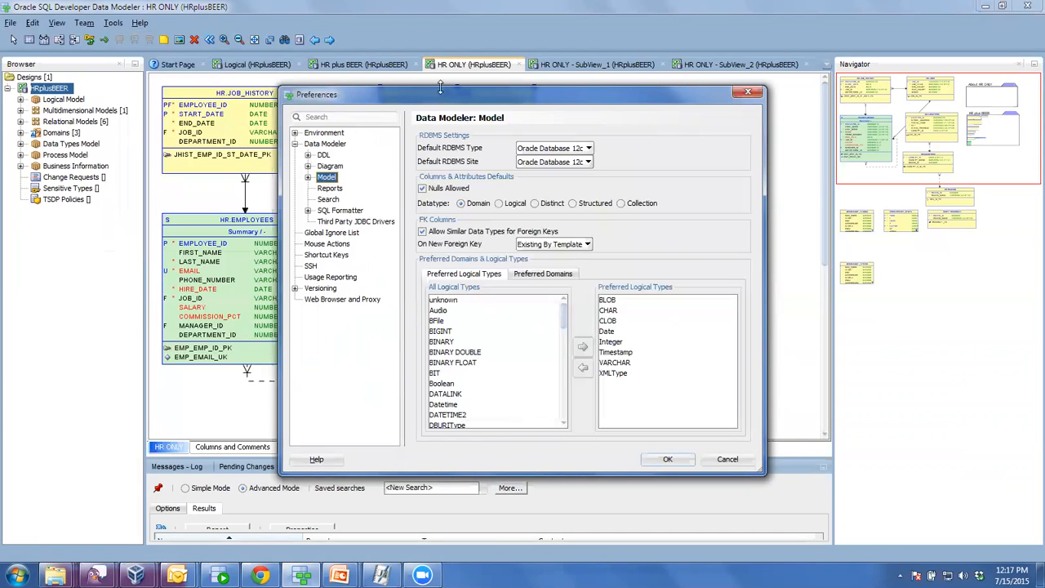
{"action": "left_click_drag", "start_coordinate": [436, 99], "coordinate": [235, 81]}
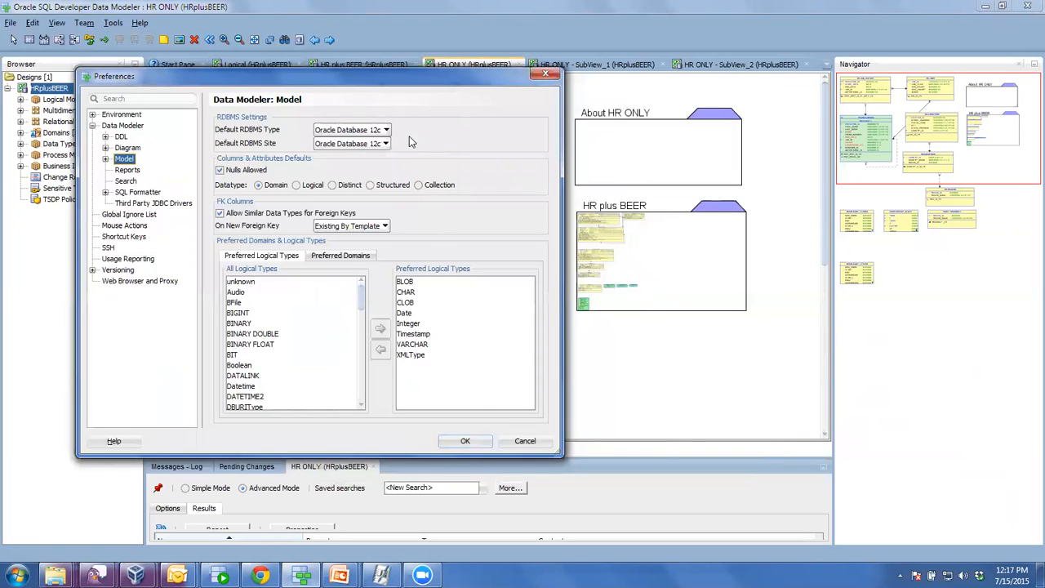
{"action": "left_click", "coordinate": [387, 130]}
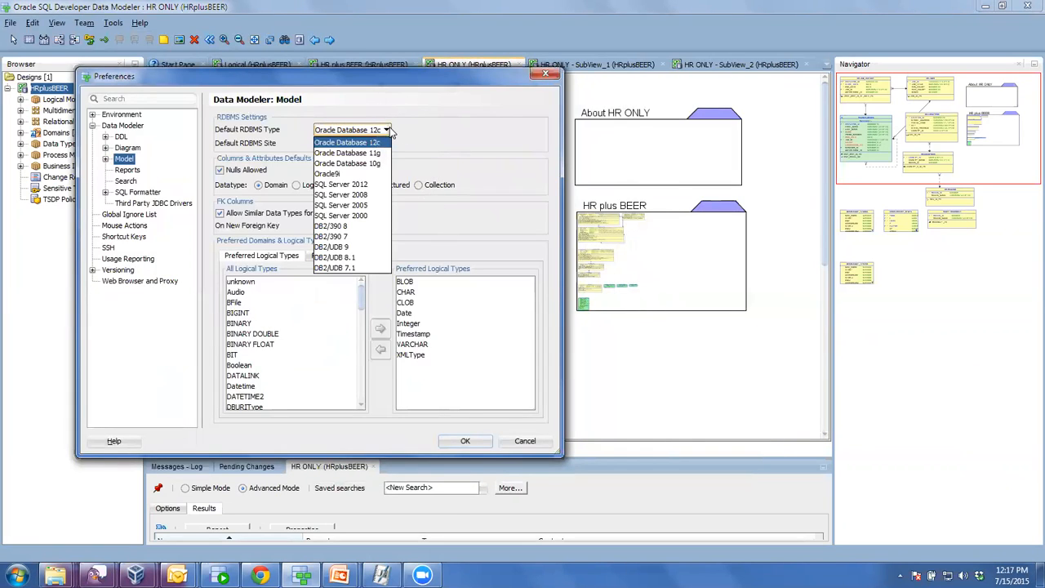
{"action": "left_click", "coordinate": [390, 133]}
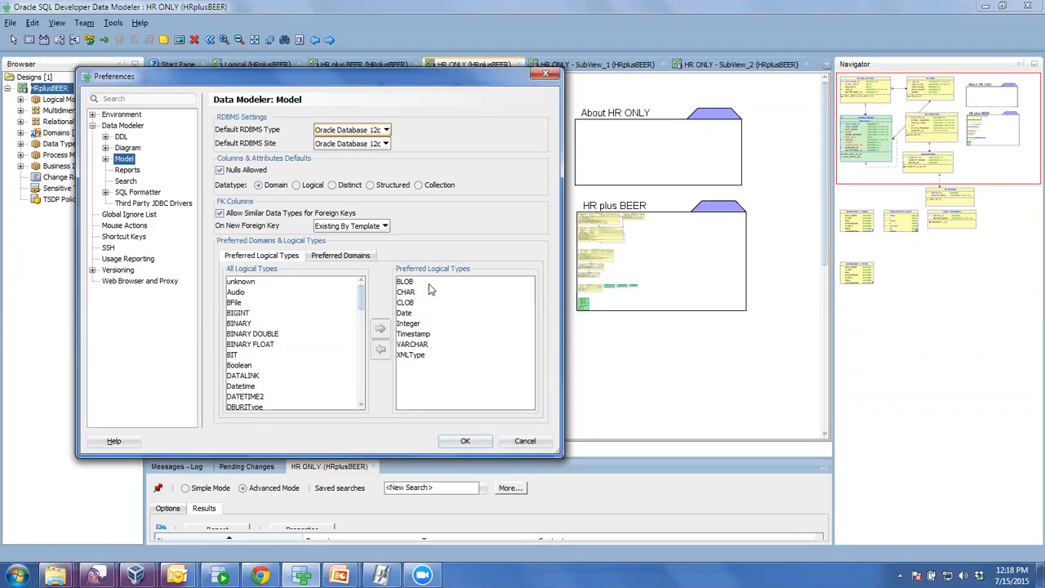
- Add TIMESTAMP WITH TIME ZONE to the preferred logical types
{"action": "left_click_drag", "start_coordinate": [363, 294], "coordinate": [364, 323]}
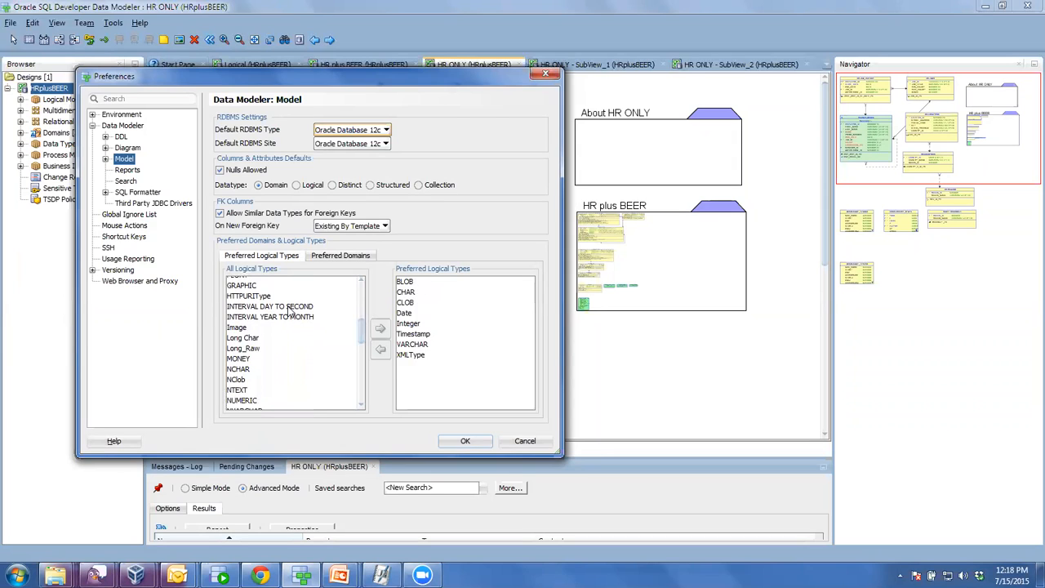
{"action": "left_click_drag", "start_coordinate": [360, 333], "coordinate": [360, 371]}
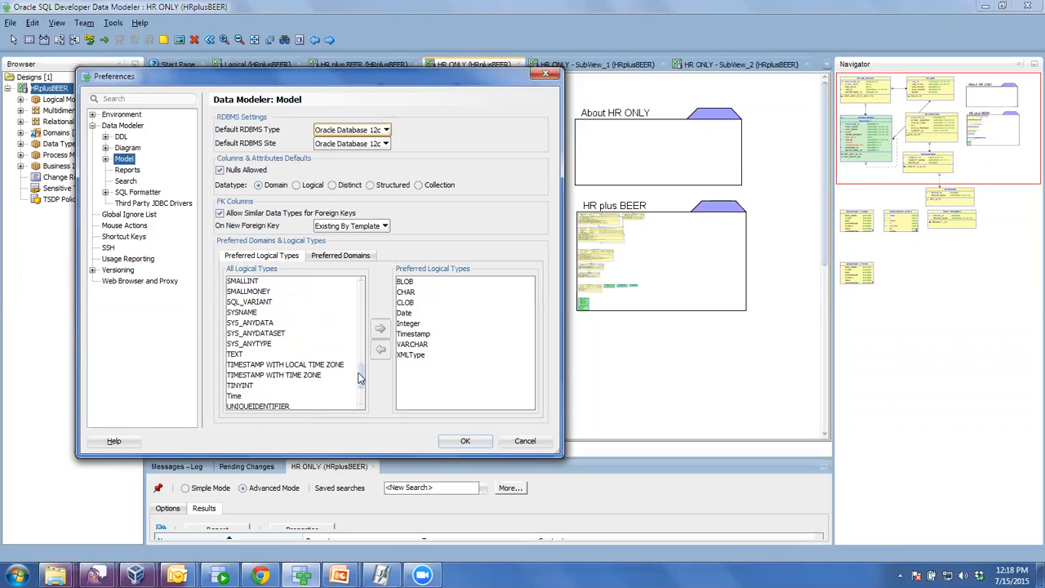
{"action": "left_click", "coordinate": [307, 374]}
{"action": "left_click", "coordinate": [382, 328]}
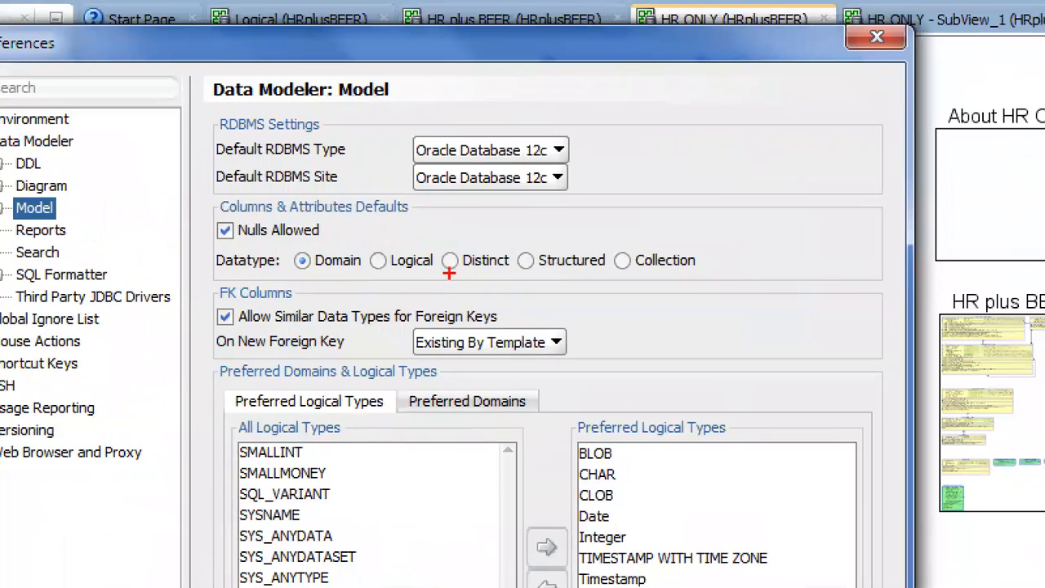
- Set the default datatype for columns and attributes to Logical and save the preferences
{"action": "left_click_drag", "start_coordinate": [387, 244], "coordinate": [330, 280]}
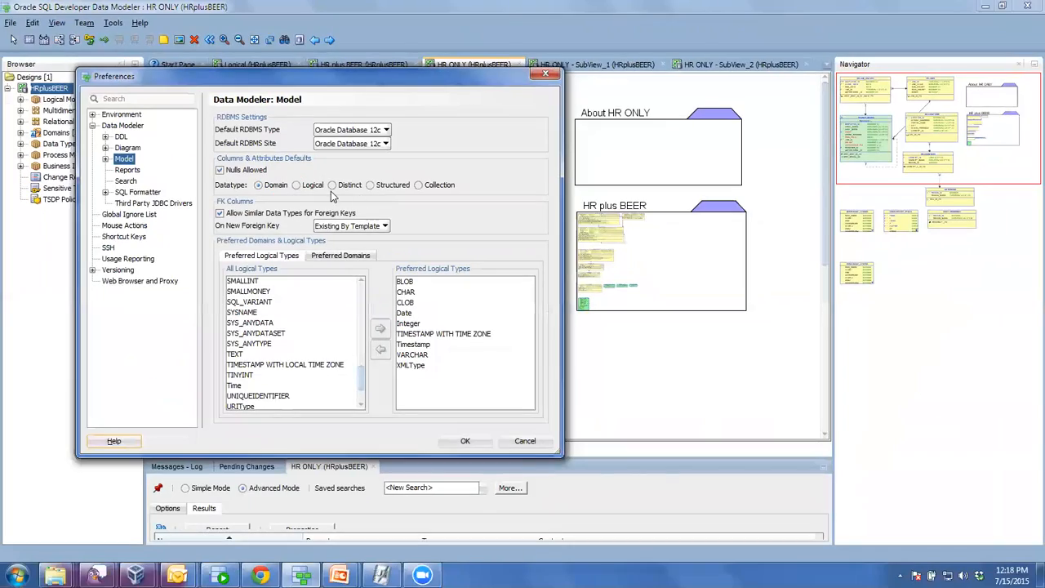
{"action": "left_click", "coordinate": [378, 260]}
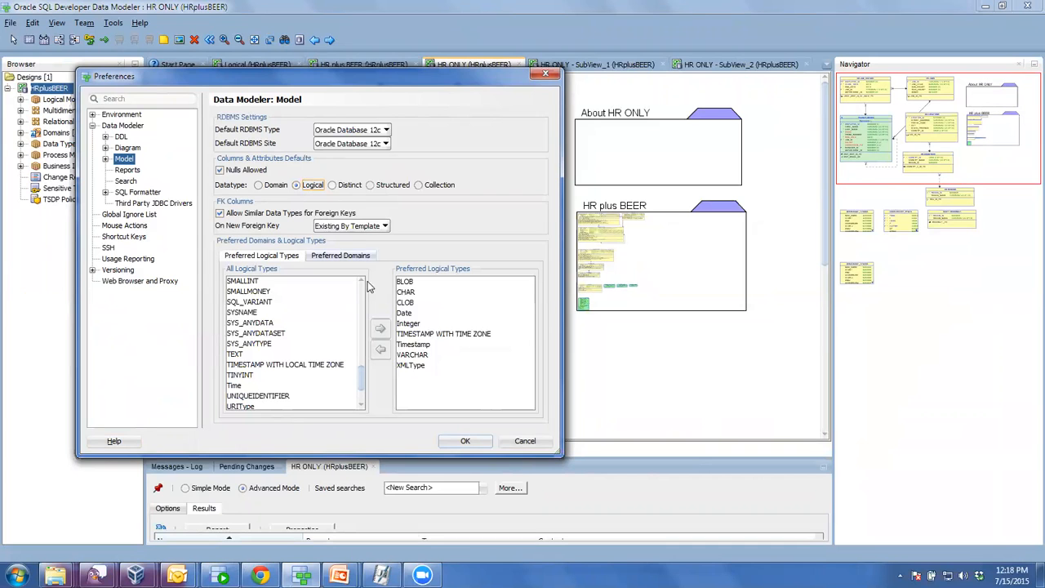
{"action": "left_click", "coordinate": [458, 445]}
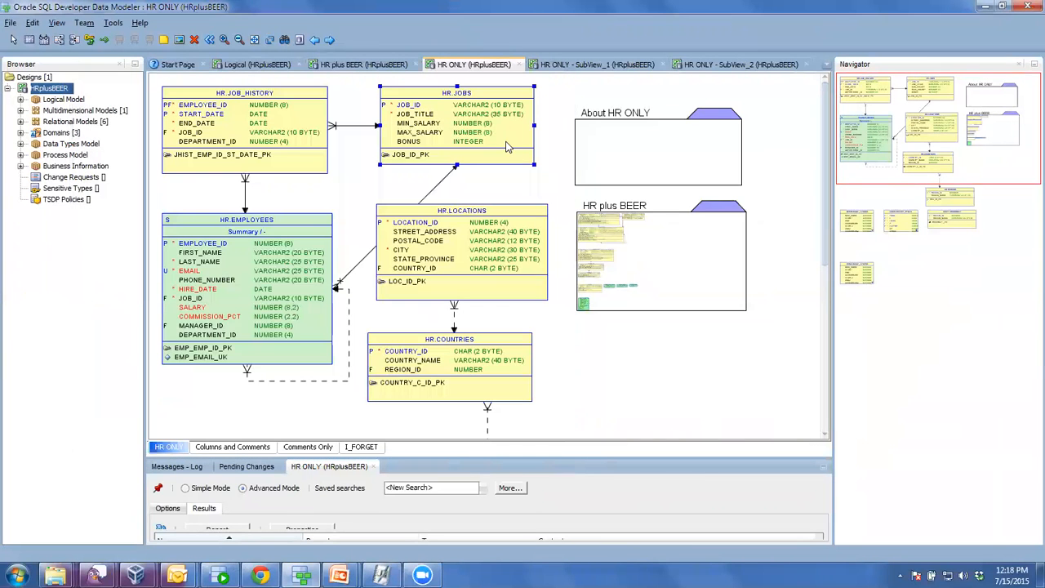
- Open the JOBS table's columns, turn on Preferred for JOB_ID and compare its full and preferred source type lists
{"action": "double_click", "coordinate": [506, 146]}
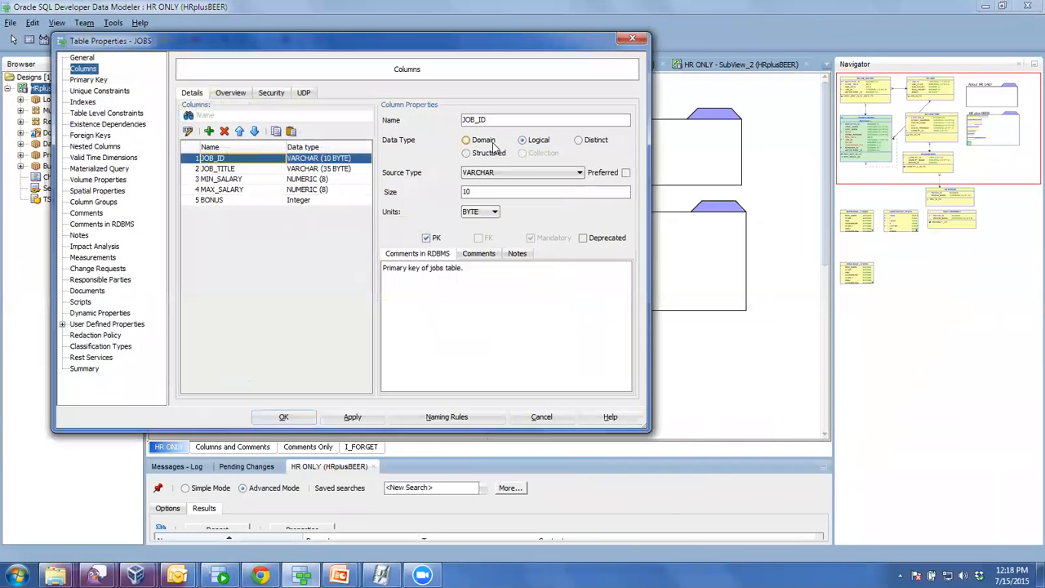
{"action": "left_click", "coordinate": [581, 173]}
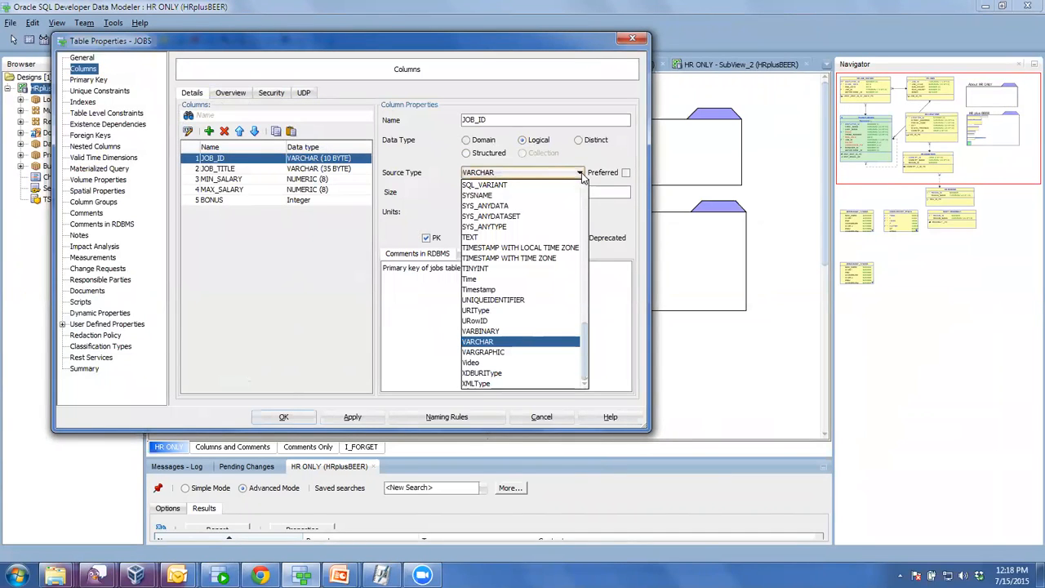
{"action": "left_click", "coordinate": [581, 174]}
{"action": "left_click", "coordinate": [626, 173]}
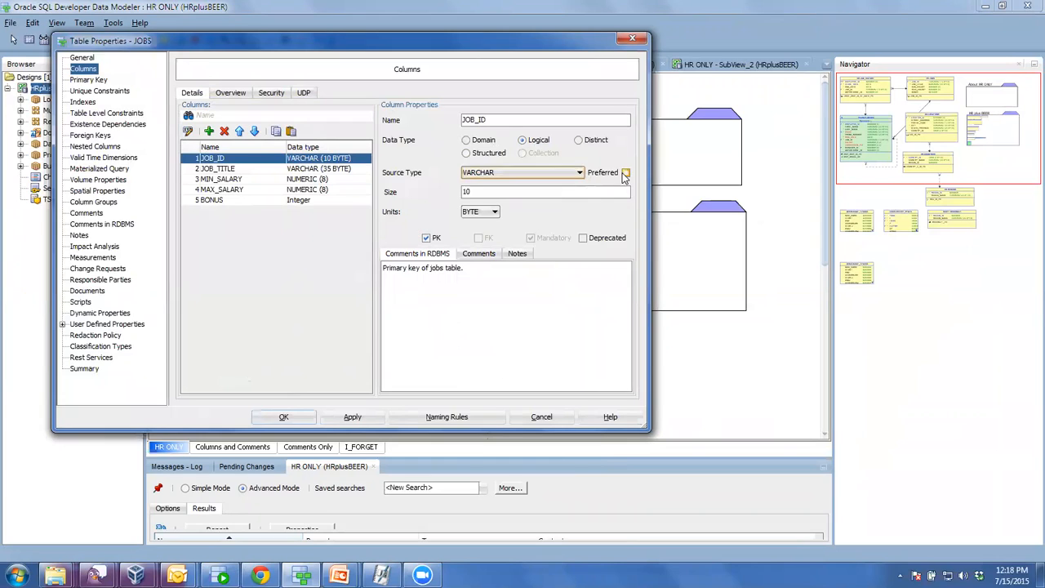
{"action": "left_click", "coordinate": [578, 174]}
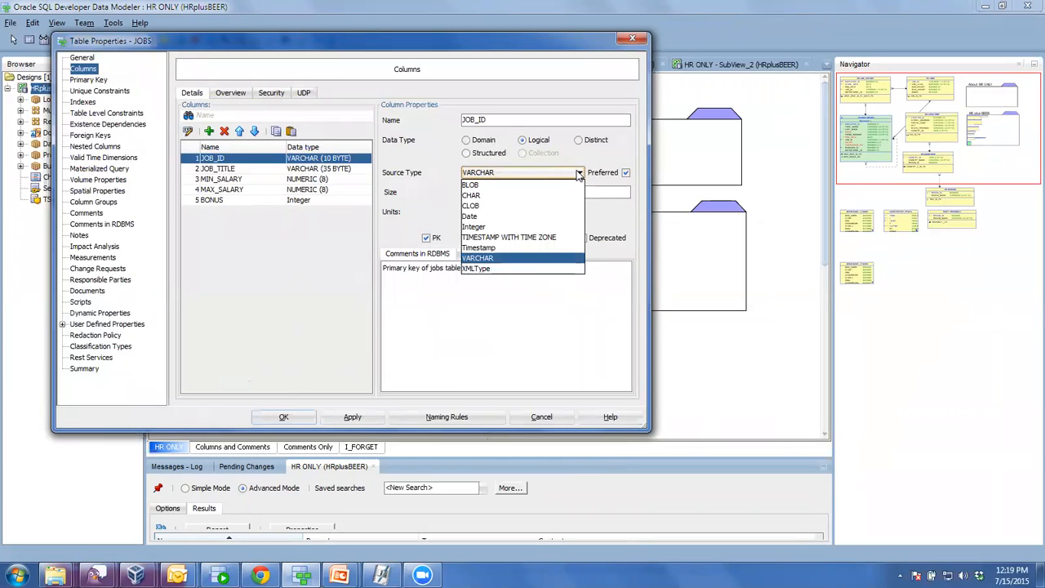
{"action": "left_click", "coordinate": [579, 173]}
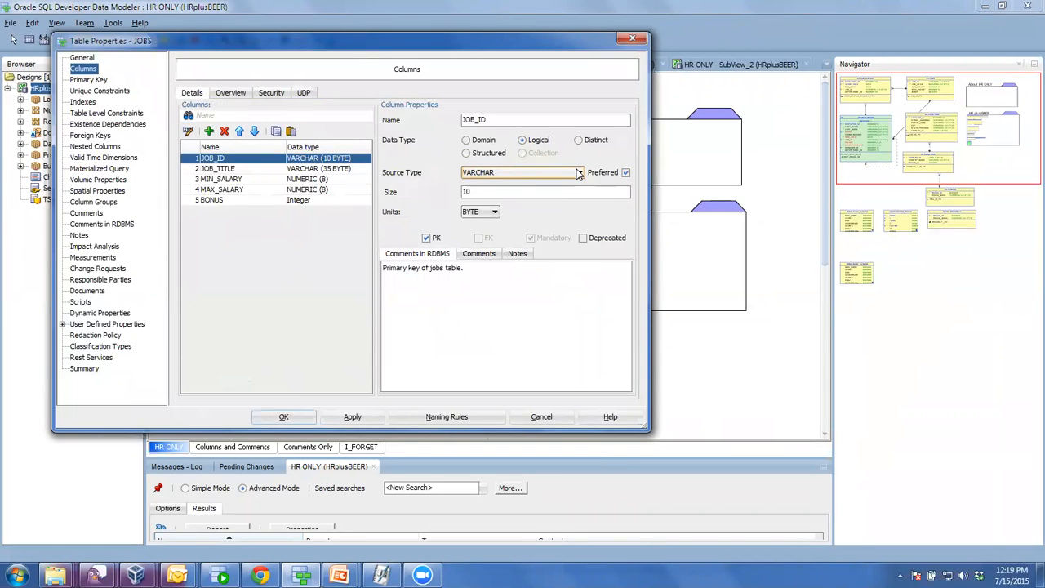
{"action": "left_click", "coordinate": [578, 174]}
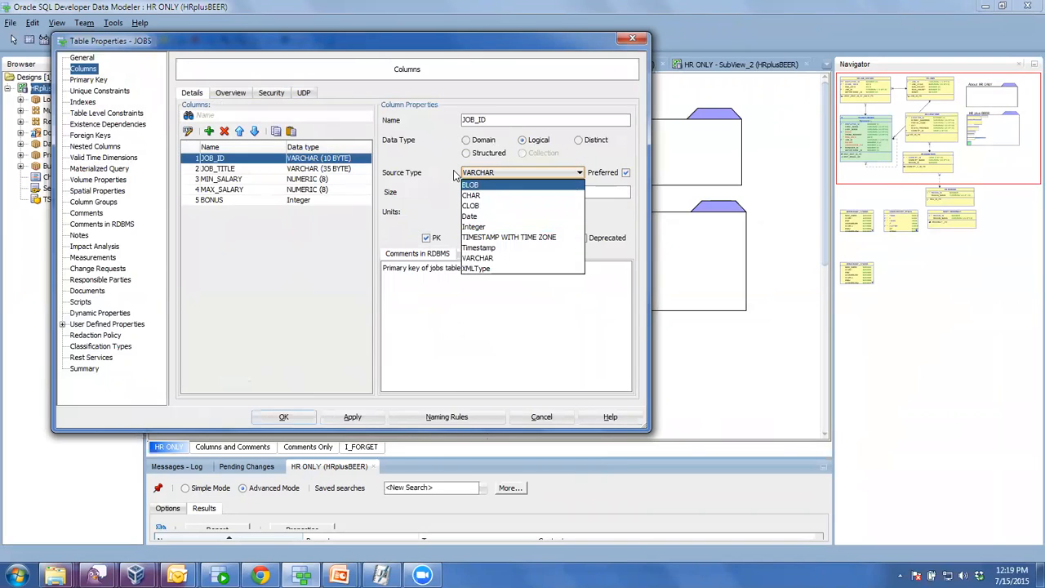
{"action": "left_click", "coordinate": [400, 158]}
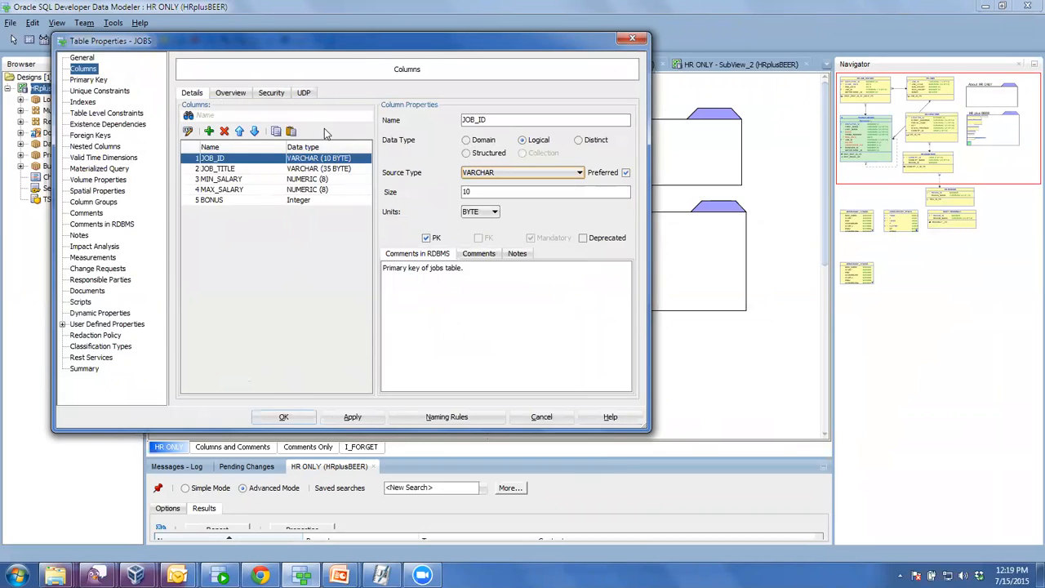
- Add a column named ZIPCODE to the JOBS table with source type Integer
{"action": "left_click", "coordinate": [209, 131]}
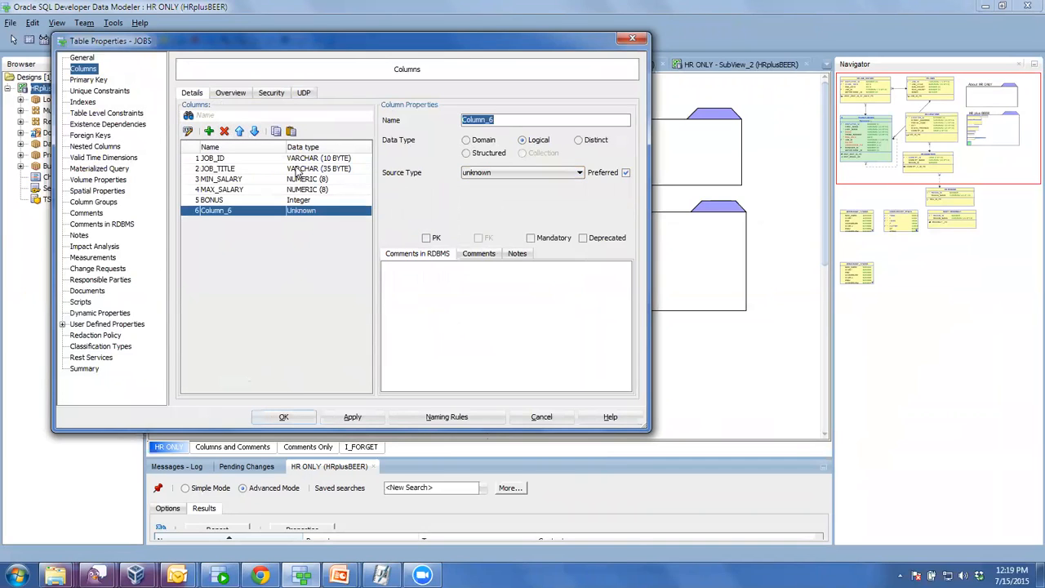
{"action": "type", "text": "ZIPCODE"}
{"action": "left_click", "coordinate": [527, 171]}
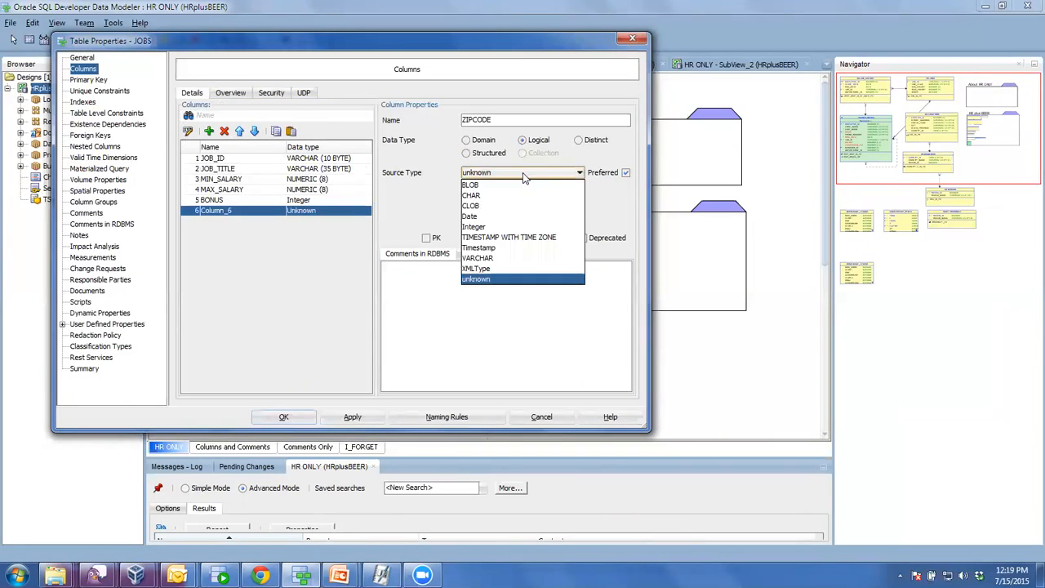
{"action": "left_click", "coordinate": [484, 226]}
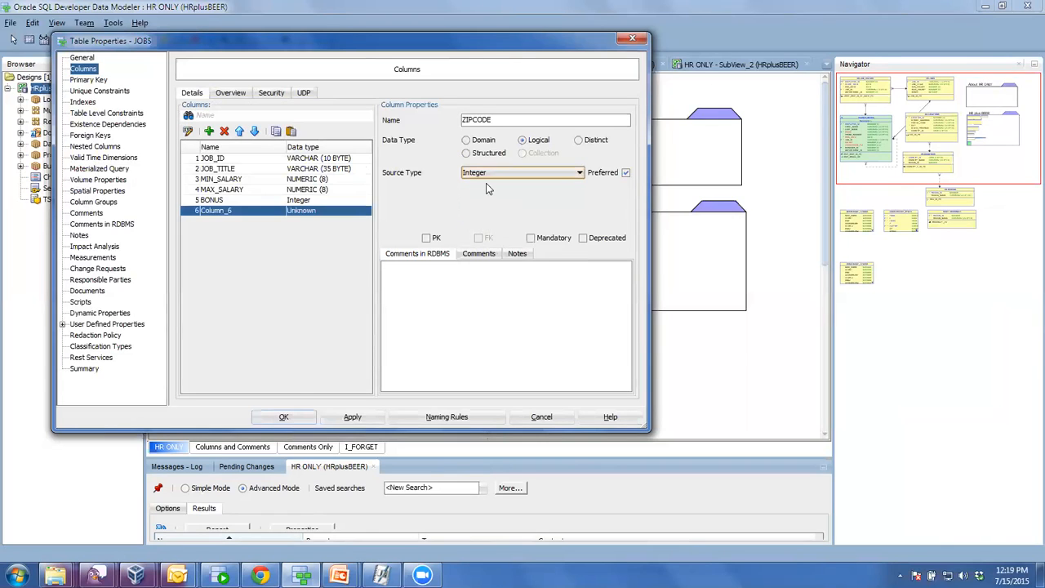
{"action": "left_click", "coordinate": [417, 299]}
{"action": "type", "text": "025123"}
{"action": "left_click_drag", "start_coordinate": [383, 278], "coordinate": [388, 278]}
{"action": "left_click_drag", "start_coordinate": [410, 278], "coordinate": [367, 283]}
{"action": "key", "text": "Delete"}
{"action": "type", "text": "00"}
{"action": "key", "text": "BackSpace"}
{"action": "key", "text": "BackSpace"}
- Switch the ZIPCODE column's data type to Domain, enter "ZIPCODE, VARCHAR2(15)" in its RDBMS comments, and discard the JOBS table changes
{"action": "left_click", "coordinate": [467, 141]}
{"action": "left_click", "coordinate": [491, 174]}
{"action": "left_click", "coordinate": [491, 181]}
{"action": "left_click", "coordinate": [436, 287]}
{"action": "type", "text": "ZIPCODE, VARCHAR2(15)"}
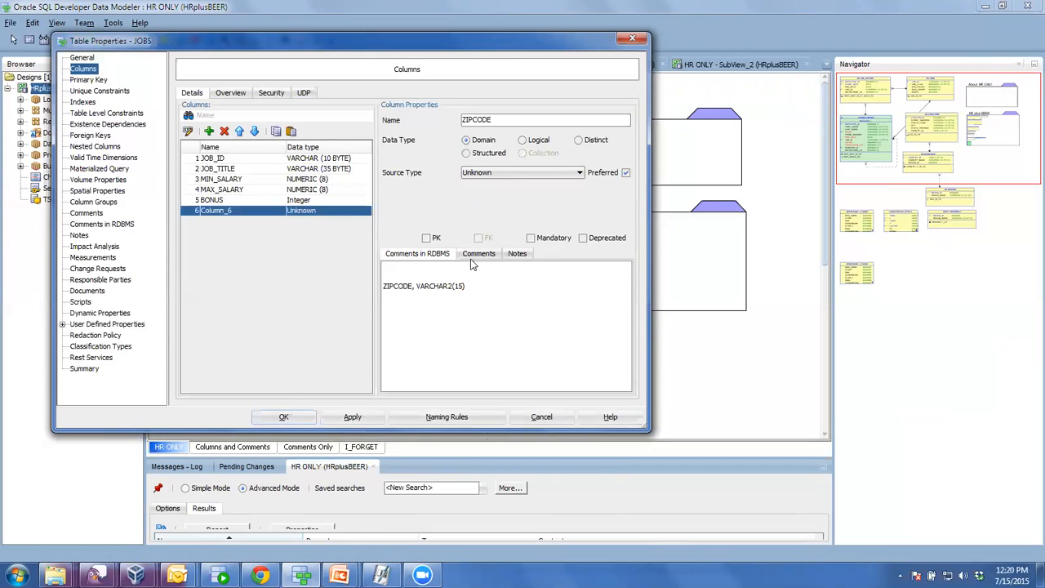
{"action": "left_click_drag", "start_coordinate": [383, 286], "coordinate": [414, 285]}
{"action": "left_click_drag", "start_coordinate": [417, 281], "coordinate": [467, 287]}
{"action": "left_click", "coordinate": [448, 294]}
{"action": "left_click", "coordinate": [551, 417]}
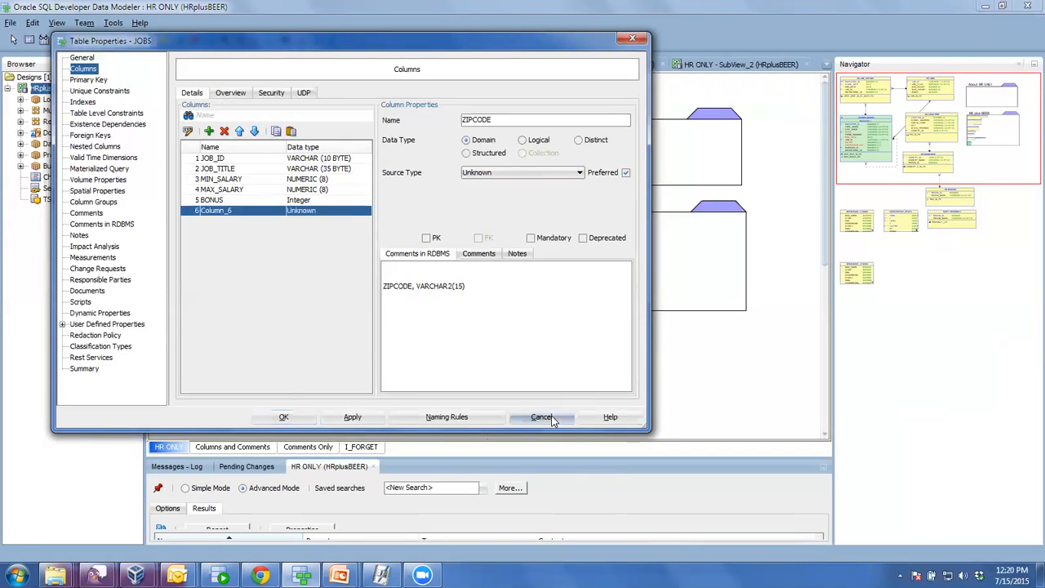
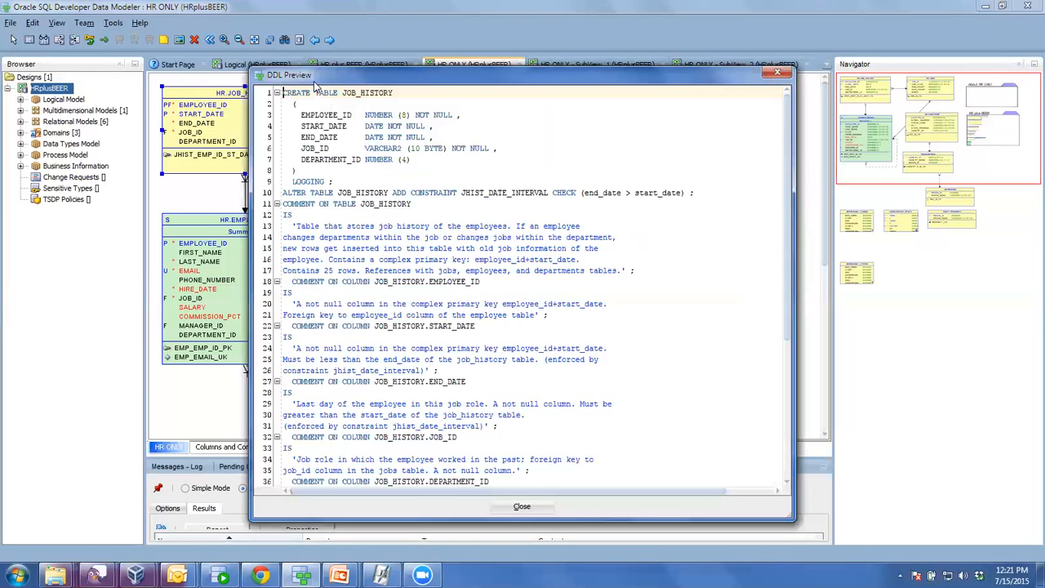
- With the DDL preview moved clear of the diagram, preview the DDL of the JOBS, LOCATIONS, COUNTRIES and EMPLOYEES tables
{"action": "left_click_drag", "start_coordinate": [317, 84], "coordinate": [625, 71]}
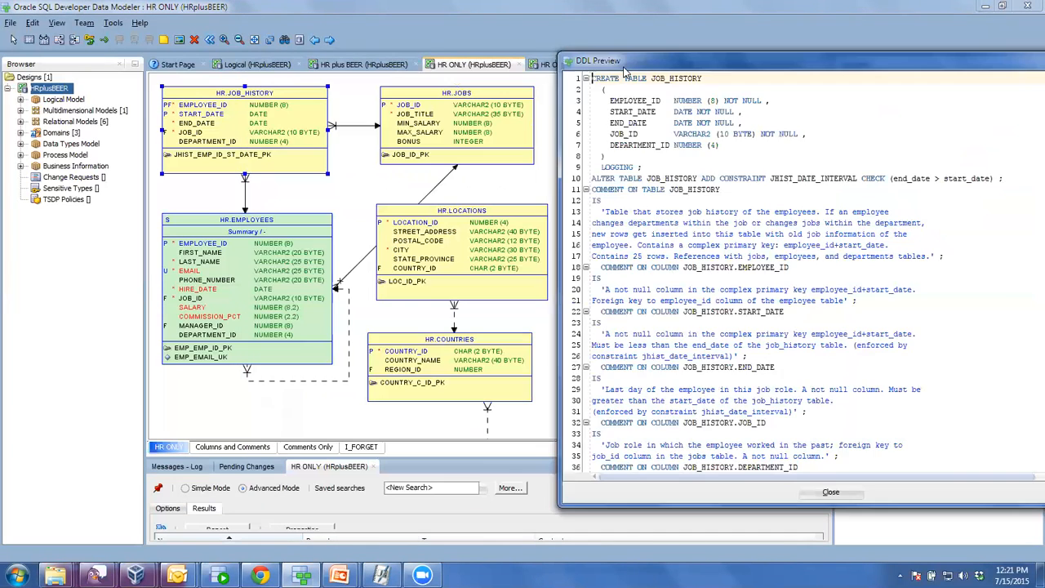
{"action": "left_click", "coordinate": [518, 128]}
{"action": "left_click", "coordinate": [494, 269]}
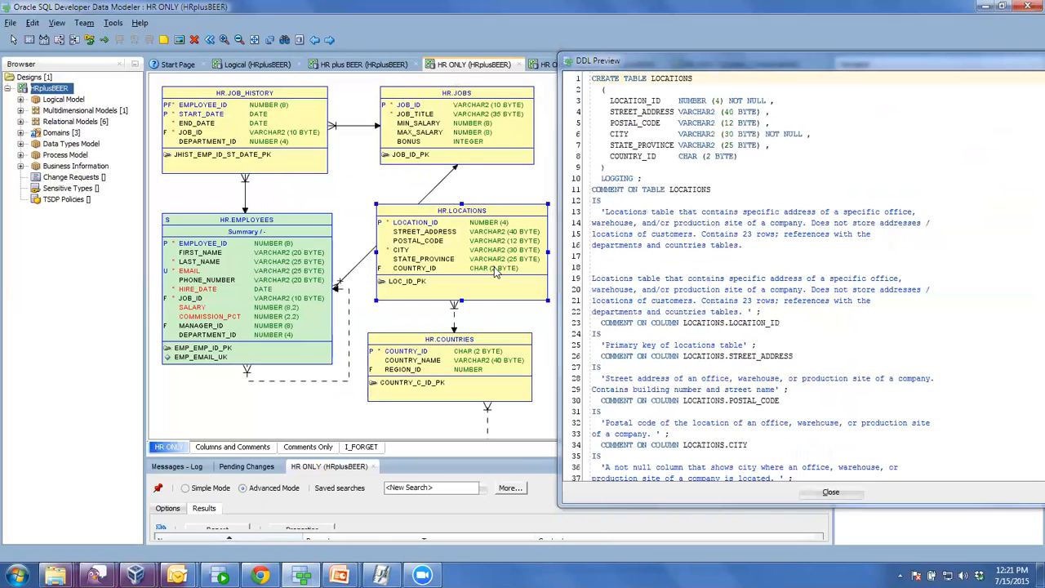
{"action": "left_click", "coordinate": [469, 373]}
{"action": "left_click", "coordinate": [291, 319]}
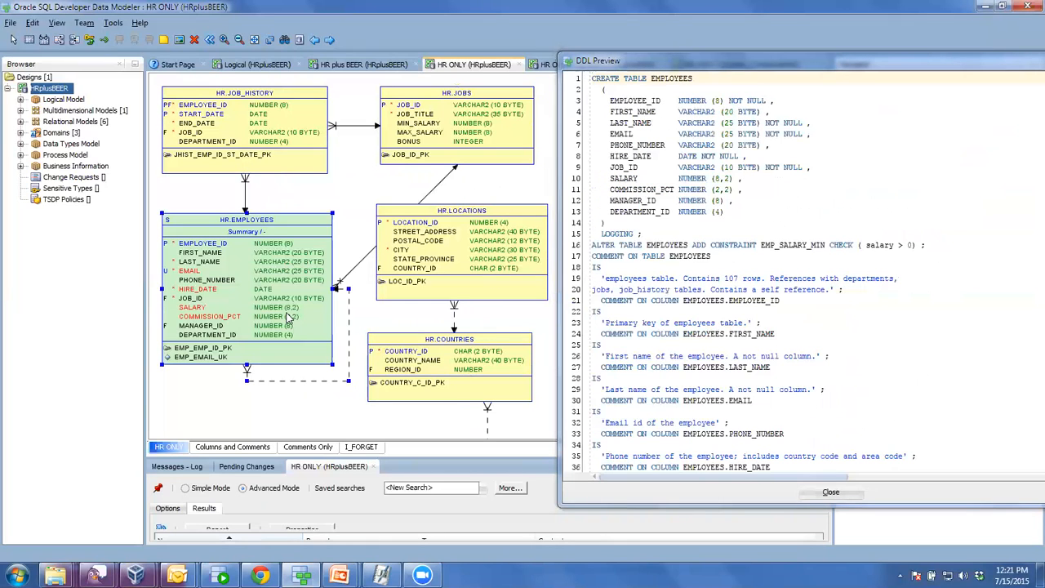
- Preview the DDL of the foreign keys from JOB_HISTORY to EMPLOYEES and JOBS, from EMPLOYEES to JOBS, and of the EMPLOYEES self-reference
{"action": "left_click", "coordinate": [247, 194]}
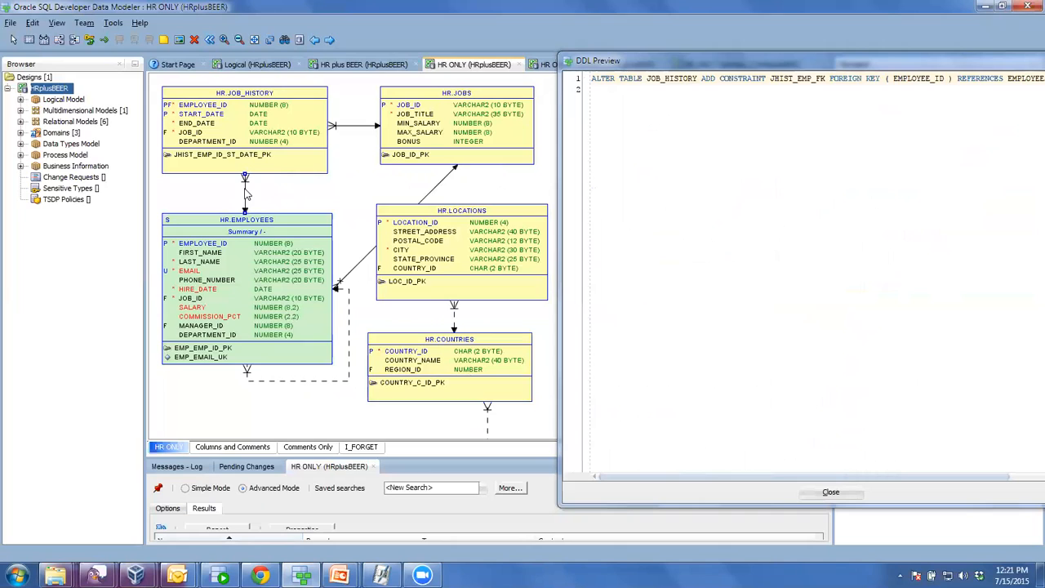
{"action": "left_click", "coordinate": [357, 126]}
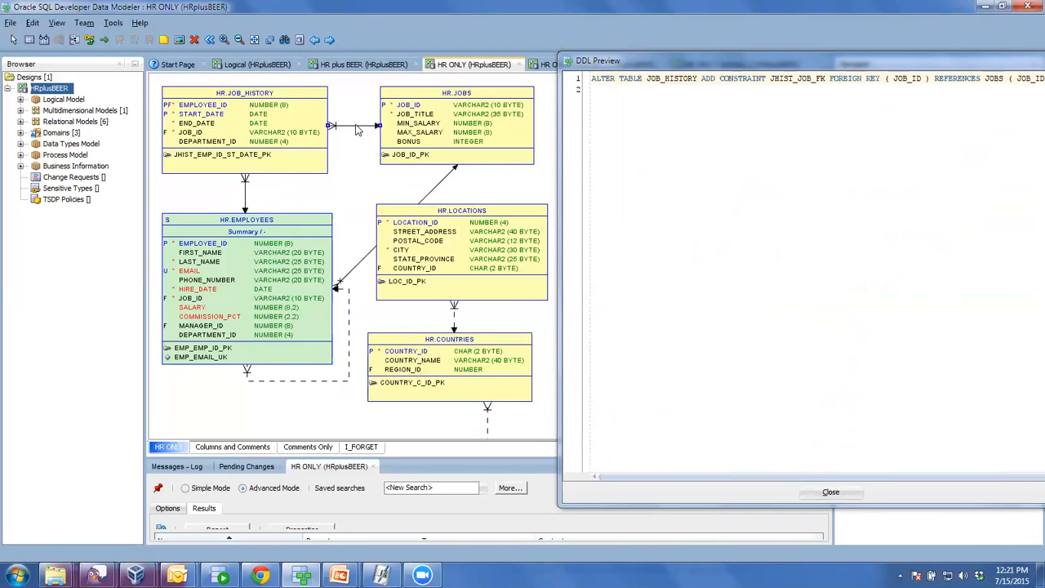
{"action": "left_click", "coordinate": [440, 182]}
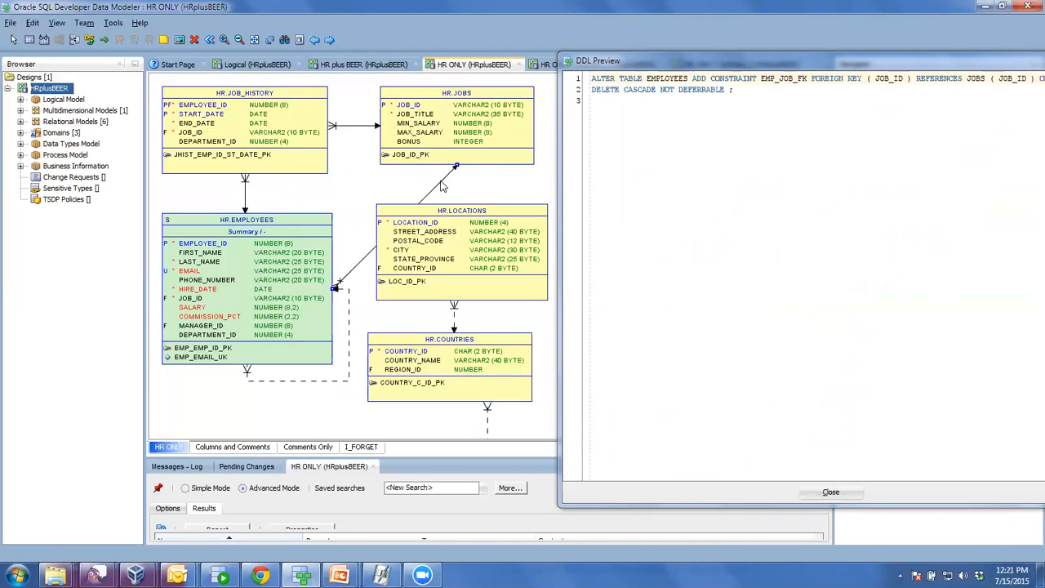
{"action": "left_click", "coordinate": [349, 309]}
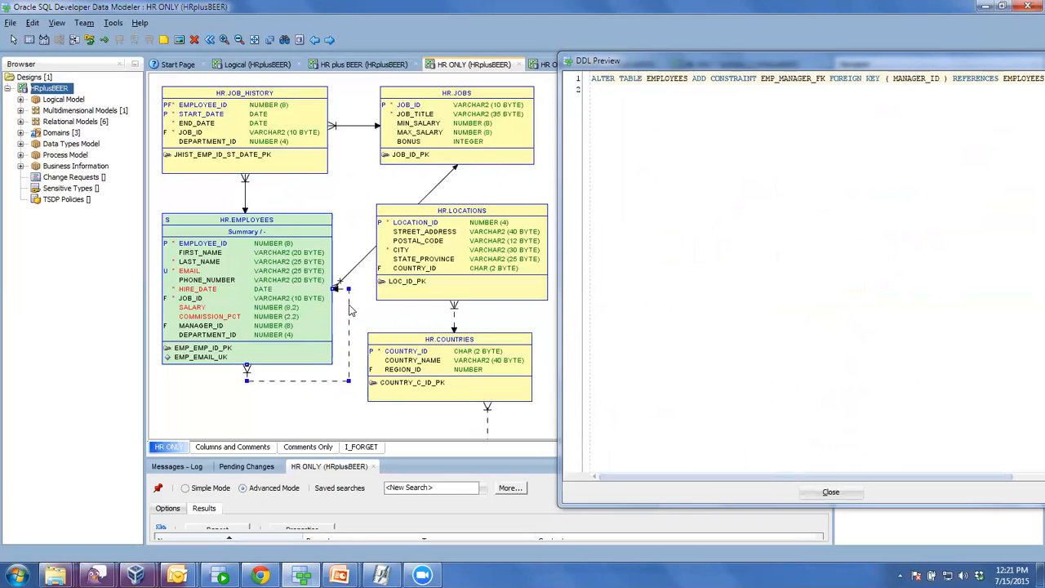
- Review the DDL of the COUNTRIES and EMPLOYEES tables, and close the DDL preview
{"action": "left_click", "coordinate": [400, 284]}
{"action": "left_click", "coordinate": [408, 363]}
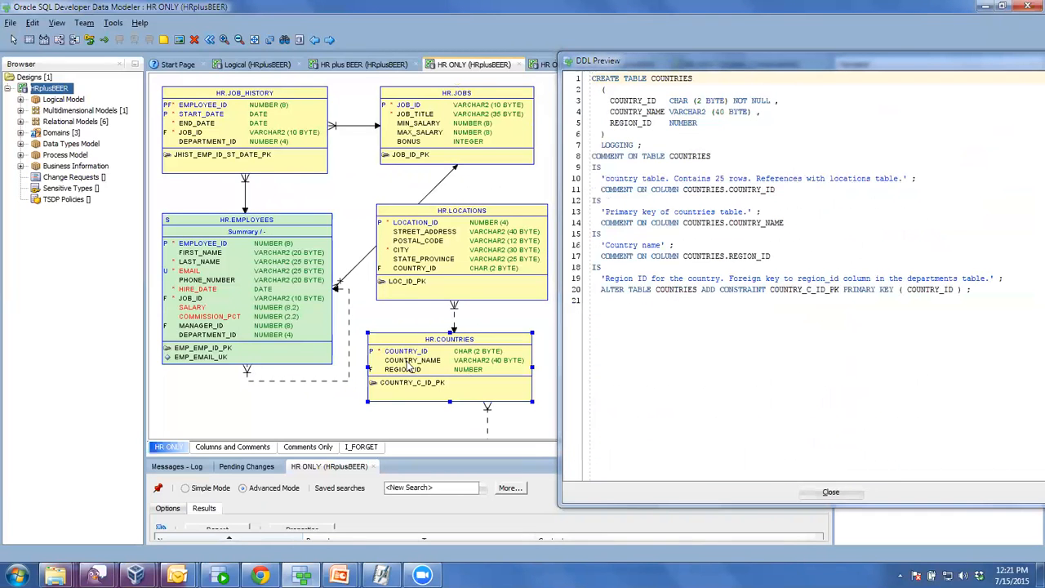
{"action": "left_click", "coordinate": [291, 299]}
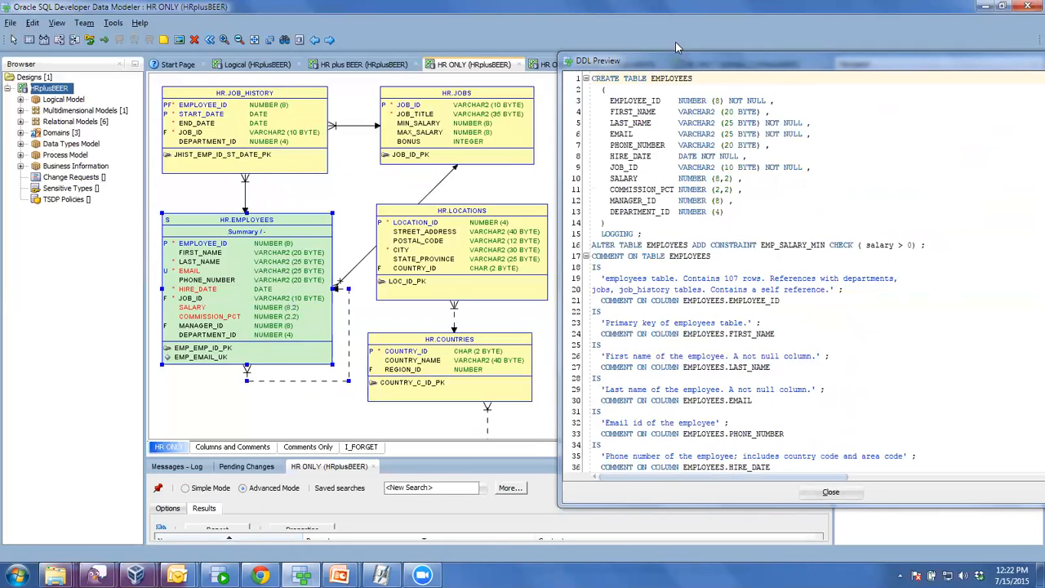
{"action": "left_click_drag", "start_coordinate": [667, 63], "coordinate": [420, 61]}
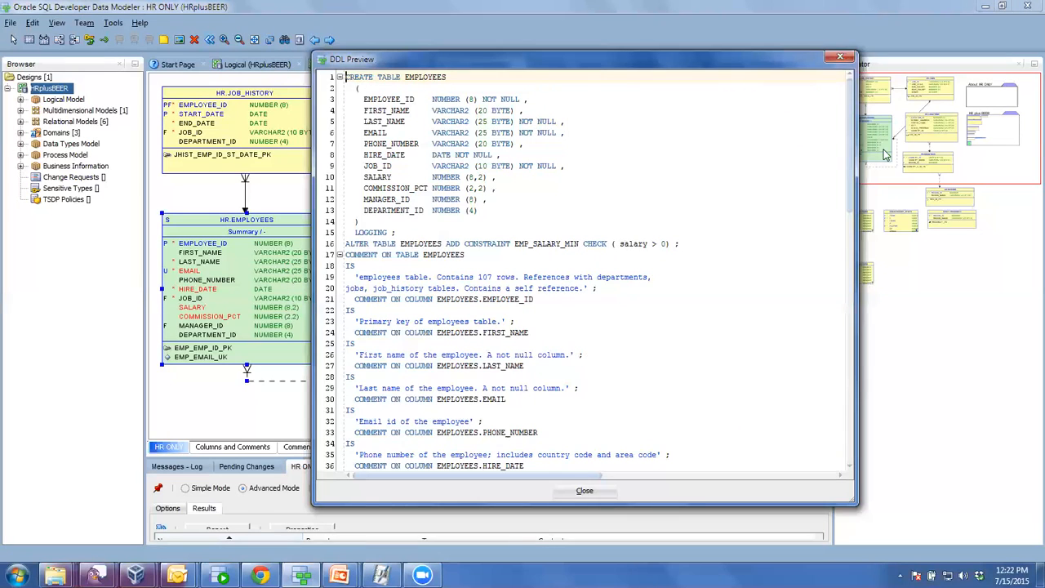
{"action": "left_click_drag", "start_coordinate": [848, 148], "coordinate": [857, 90]}
{"action": "left_click", "coordinate": [841, 58]}
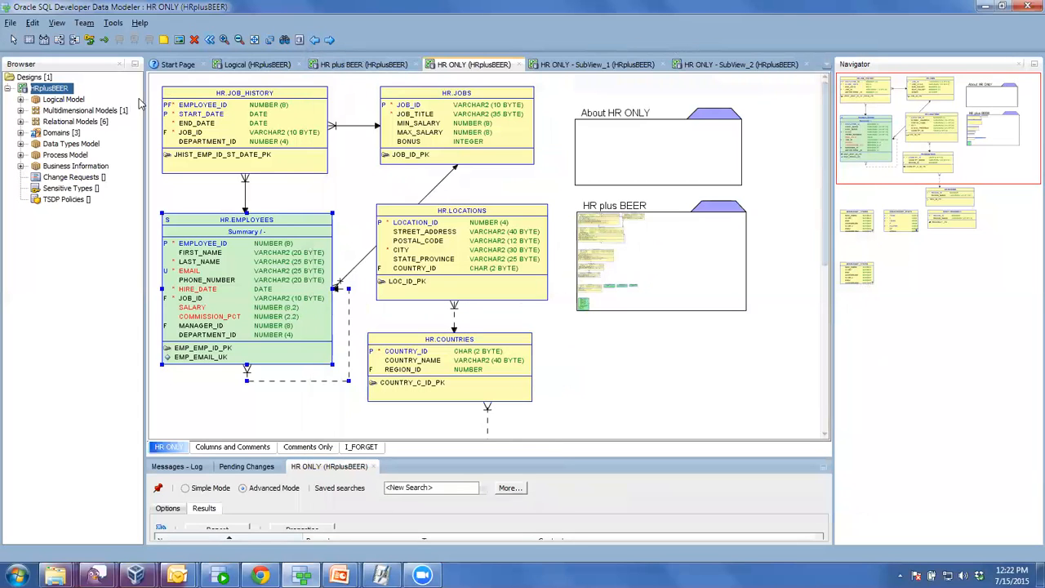
- Expand the HR ONLY relational model's physical models in the browser tree and widen the tree to show their full names
{"action": "left_click", "coordinate": [21, 121]}
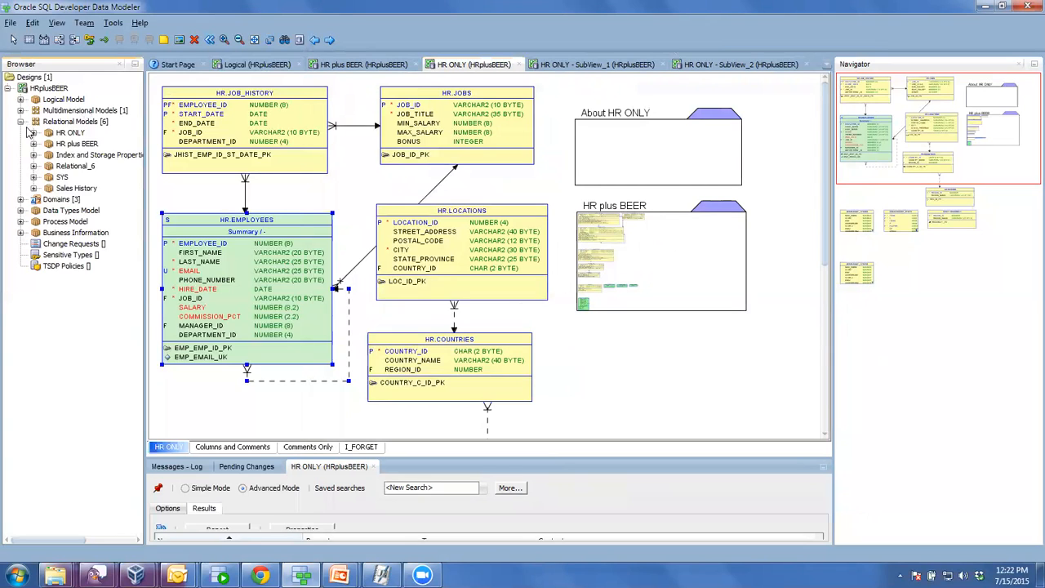
{"action": "left_click", "coordinate": [33, 132]}
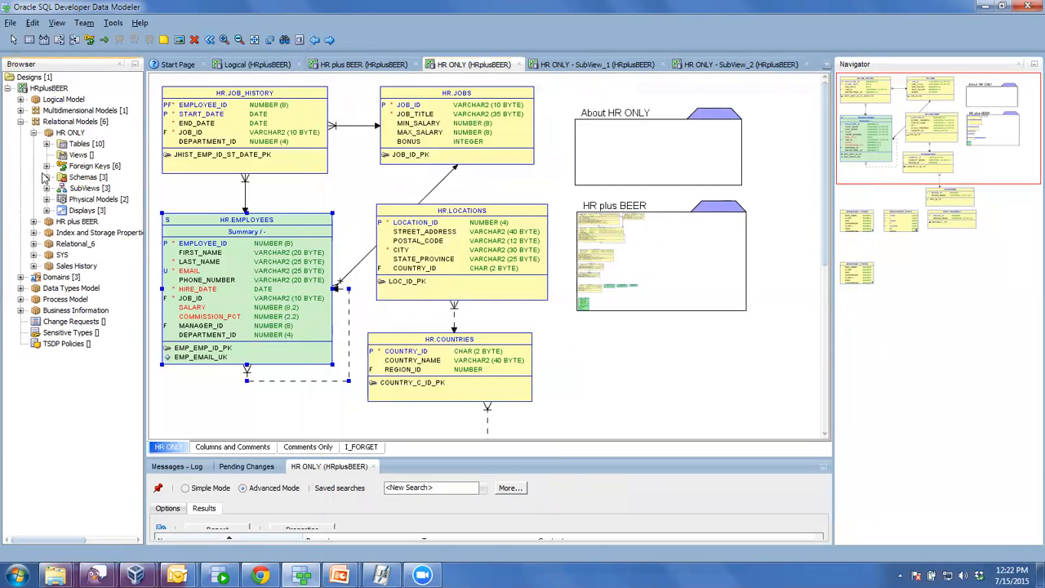
{"action": "left_click", "coordinate": [46, 199]}
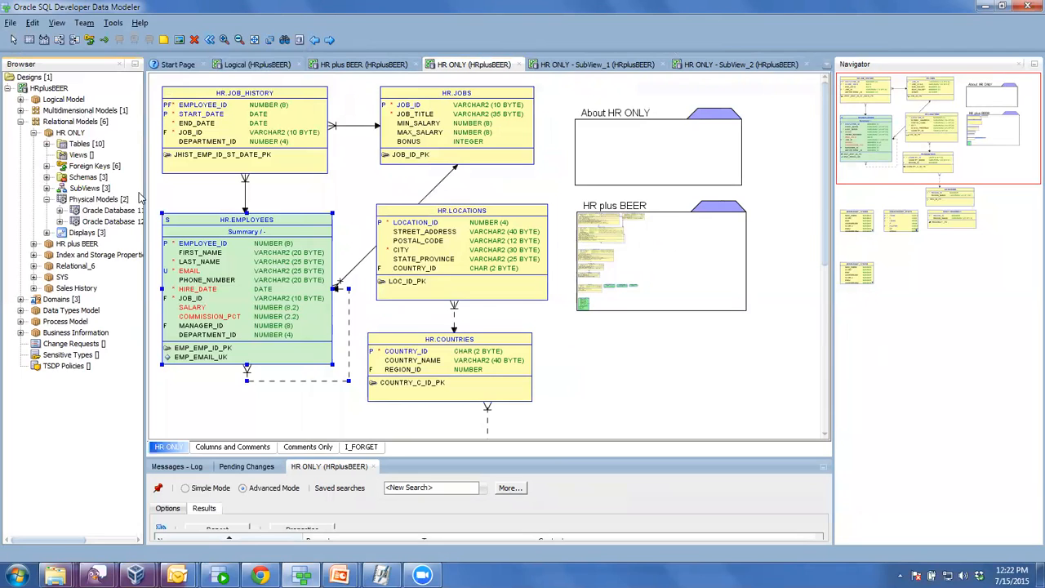
{"action": "left_click_drag", "start_coordinate": [144, 198], "coordinate": [168, 198]}
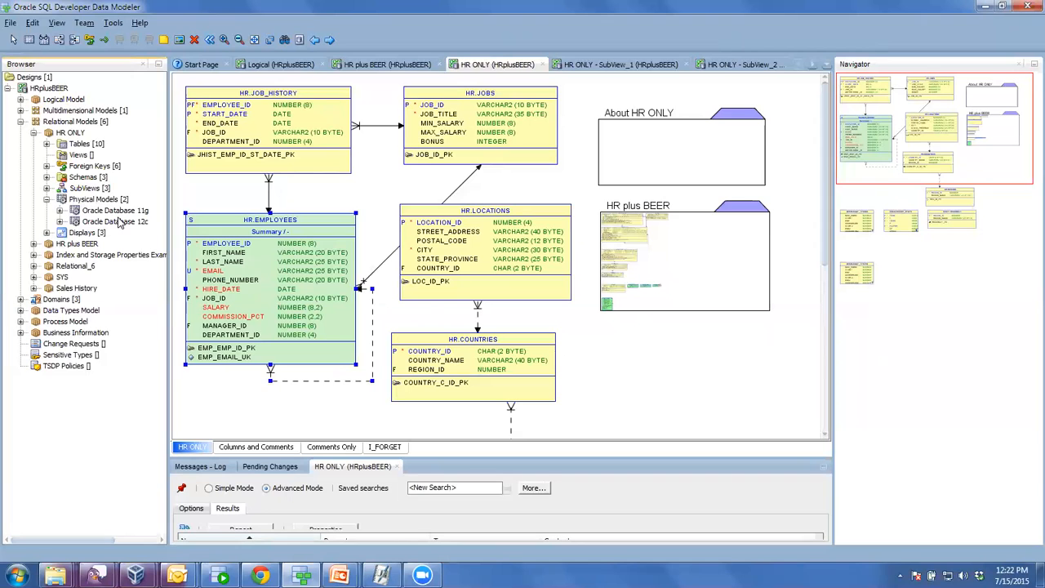
- Preview the EMPLOYEES table's DDL again beside the diagram and close the preview
{"action": "right_click", "coordinate": [266, 256]}
{"action": "left_click", "coordinate": [300, 314]}
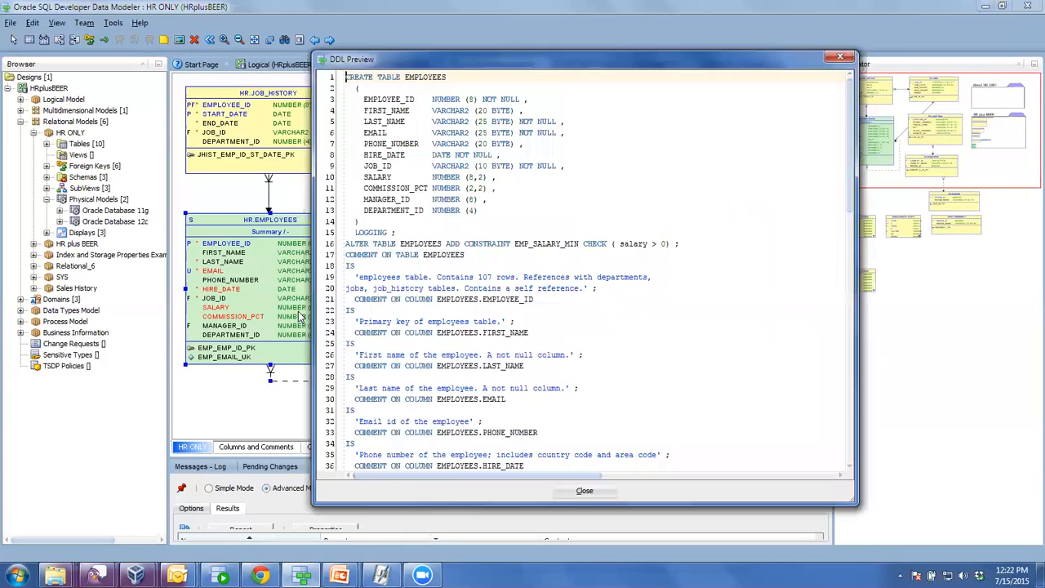
{"action": "left_click_drag", "start_coordinate": [377, 66], "coordinate": [467, 69]}
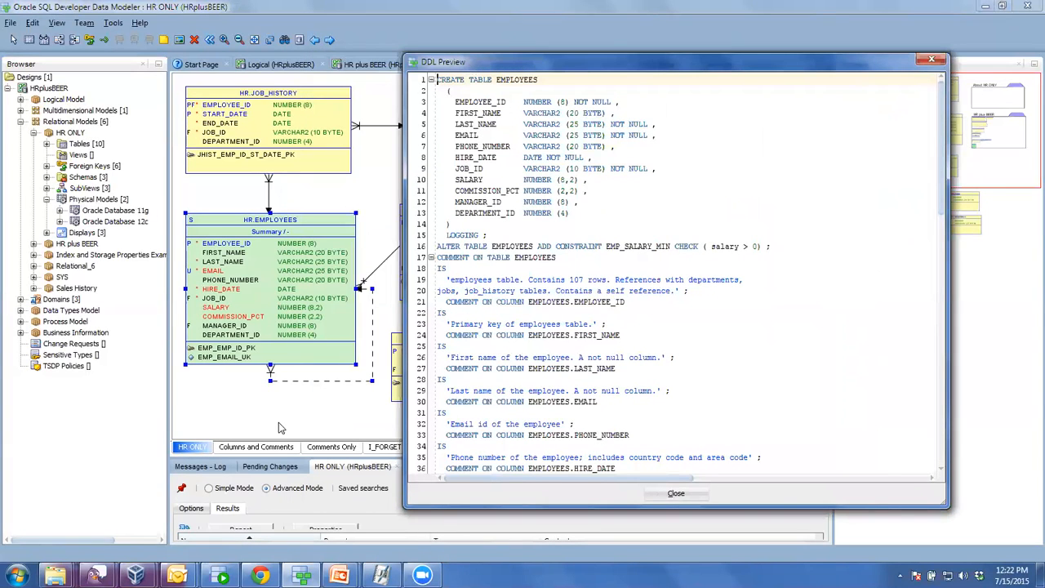
{"action": "left_click", "coordinate": [676, 494]}
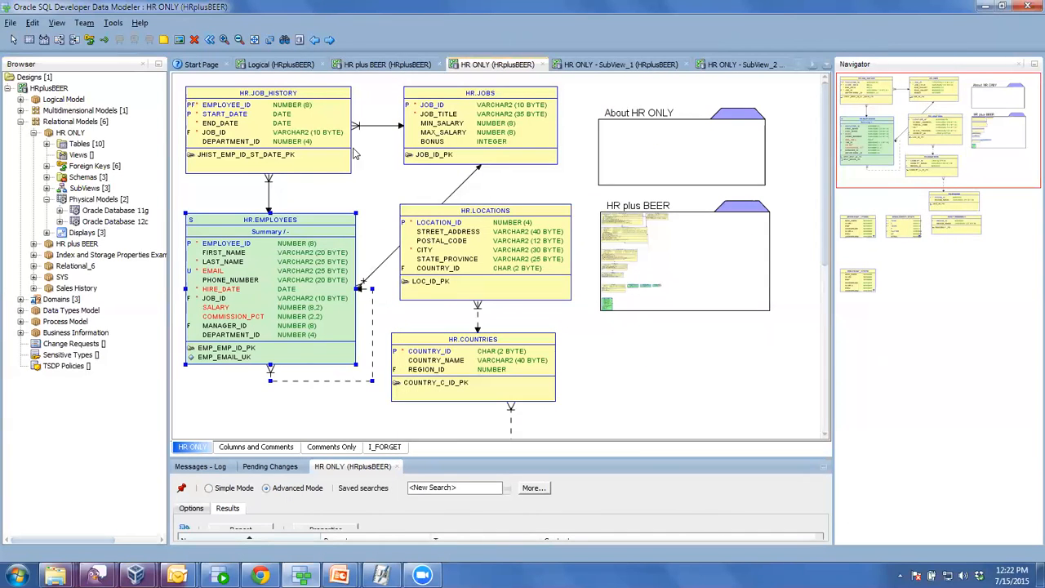
- Review the tables in the DDL generation options for HR ONLY on Oracle Database 12c, and leave the DDL file editor without generating
{"action": "left_click", "coordinate": [299, 40]}
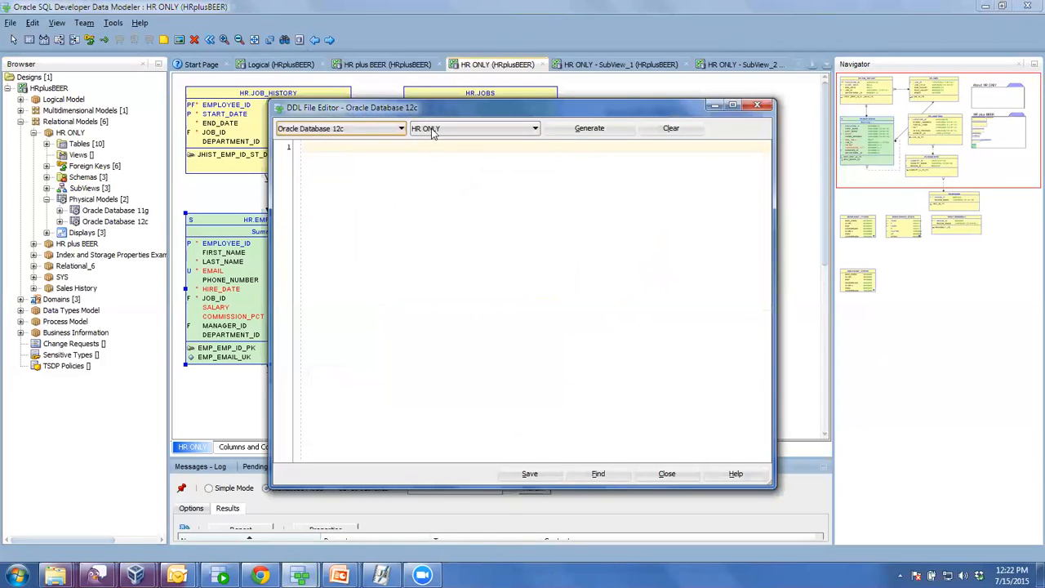
{"action": "left_click", "coordinate": [589, 129]}
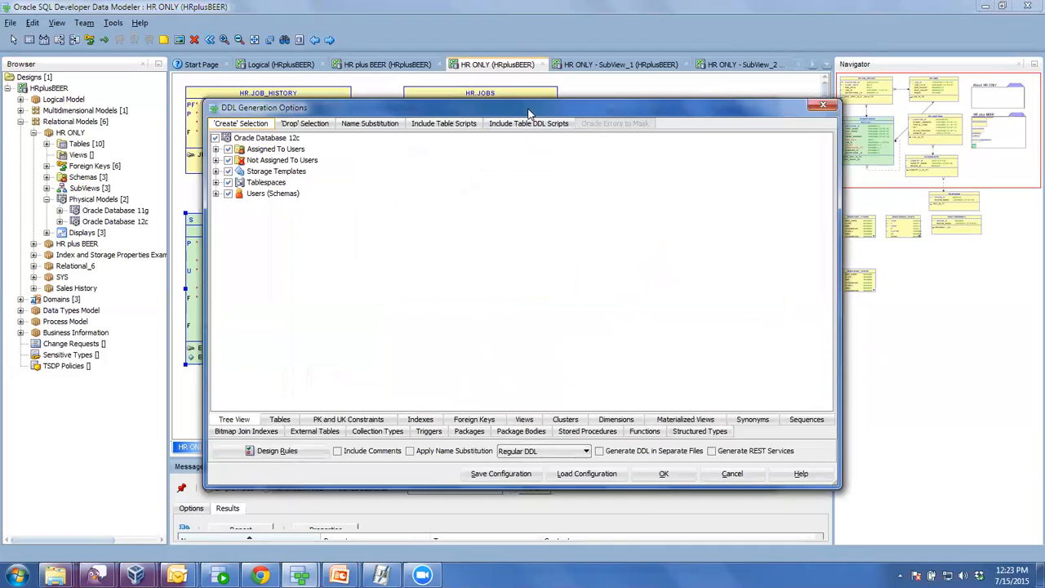
{"action": "left_click_drag", "start_coordinate": [528, 111], "coordinate": [456, 70]}
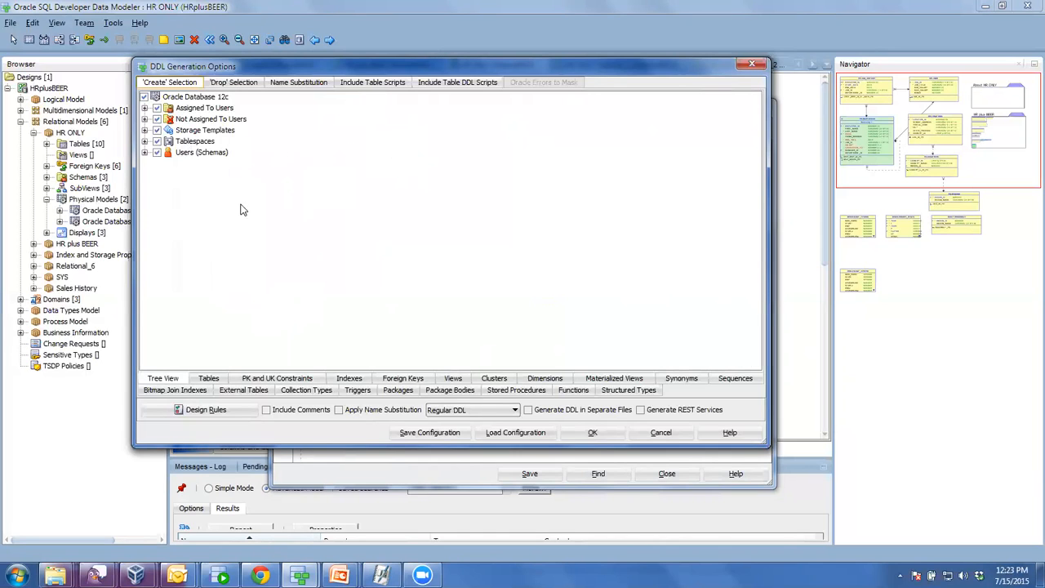
{"action": "left_click", "coordinate": [210, 378]}
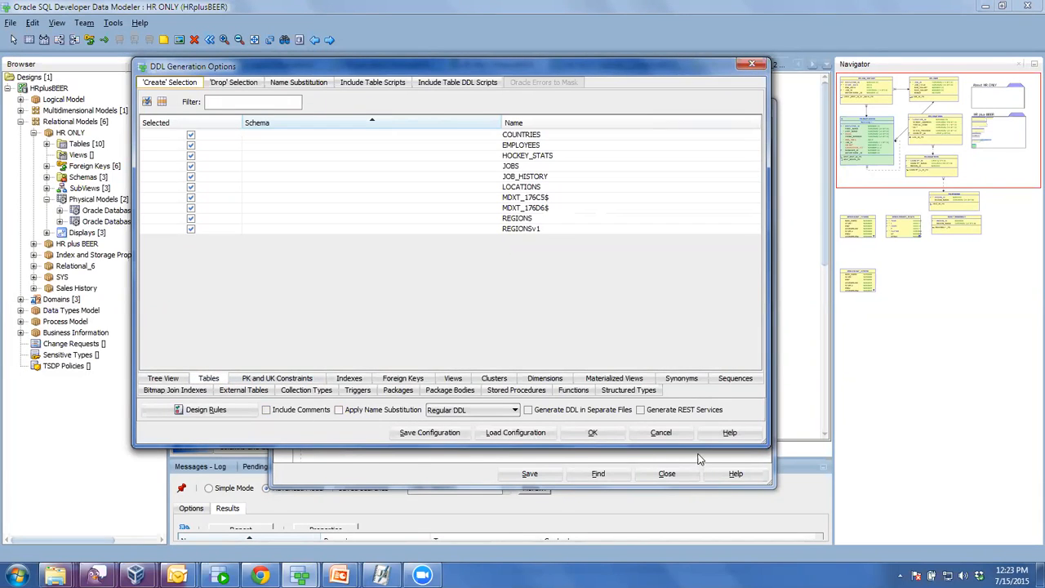
{"action": "left_click", "coordinate": [657, 433]}
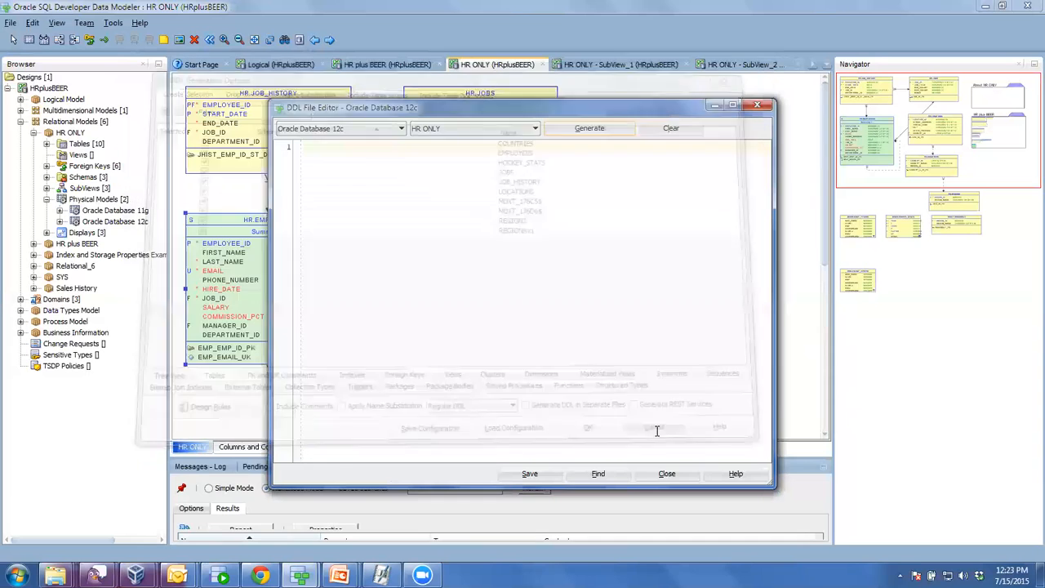
{"action": "left_click", "coordinate": [688, 480]}
{"action": "key", "text": "alt+Tab"}
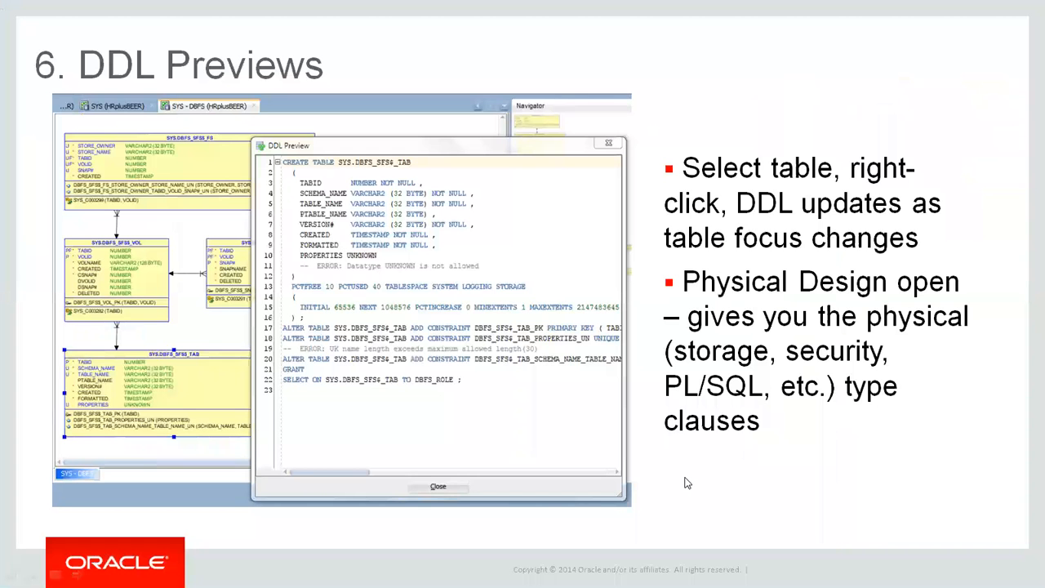
{"action": "left_click", "coordinate": [687, 482]}
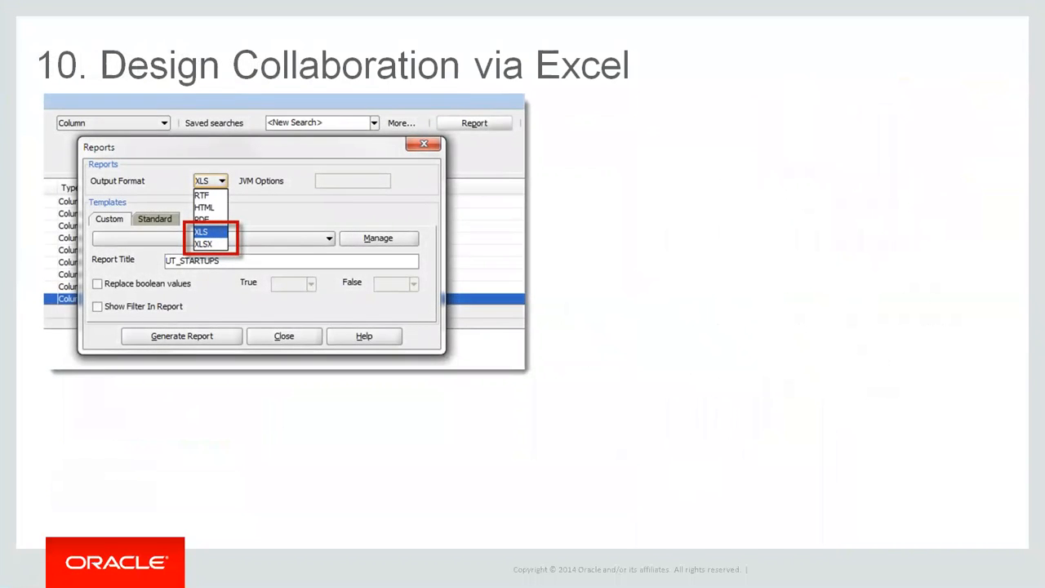
{"action": "key", "text": "alt+Tab"}
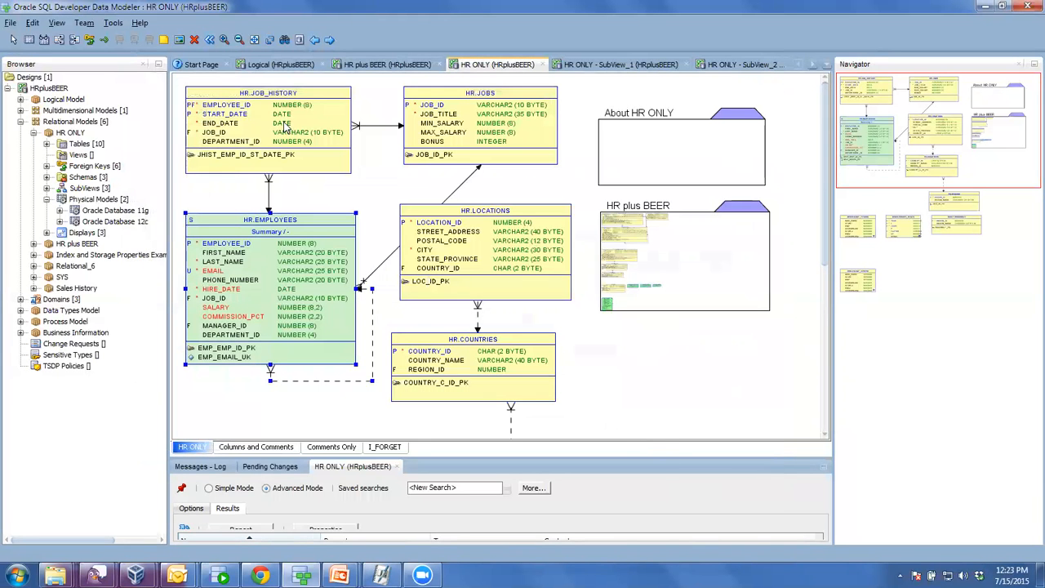
- In the Logical model, resize the EMPLOYEES entity to visible so its attribute comments show in full
{"action": "left_click", "coordinate": [276, 65]}
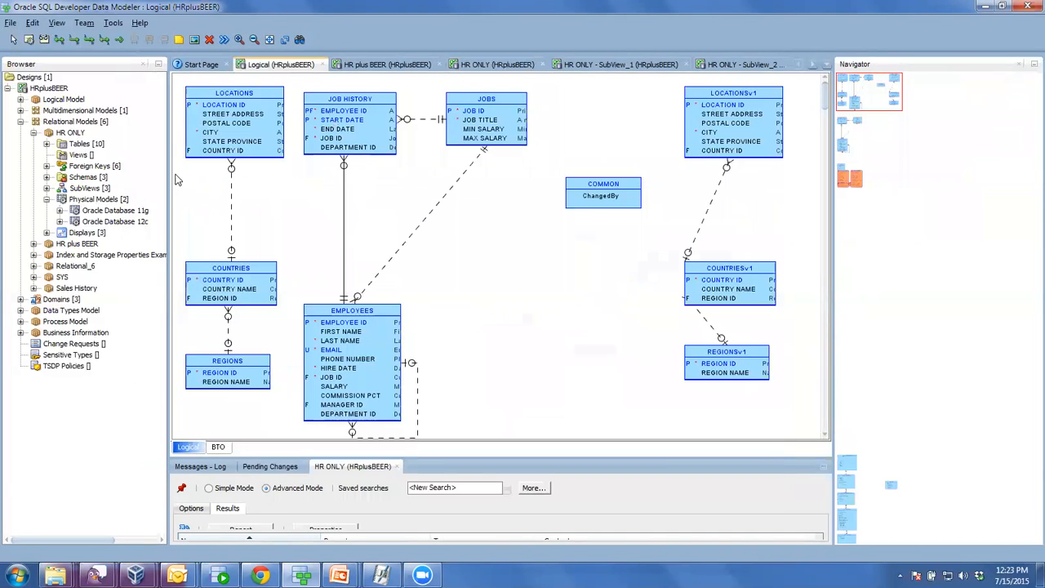
{"action": "left_click_drag", "start_coordinate": [167, 174], "coordinate": [249, 202]}
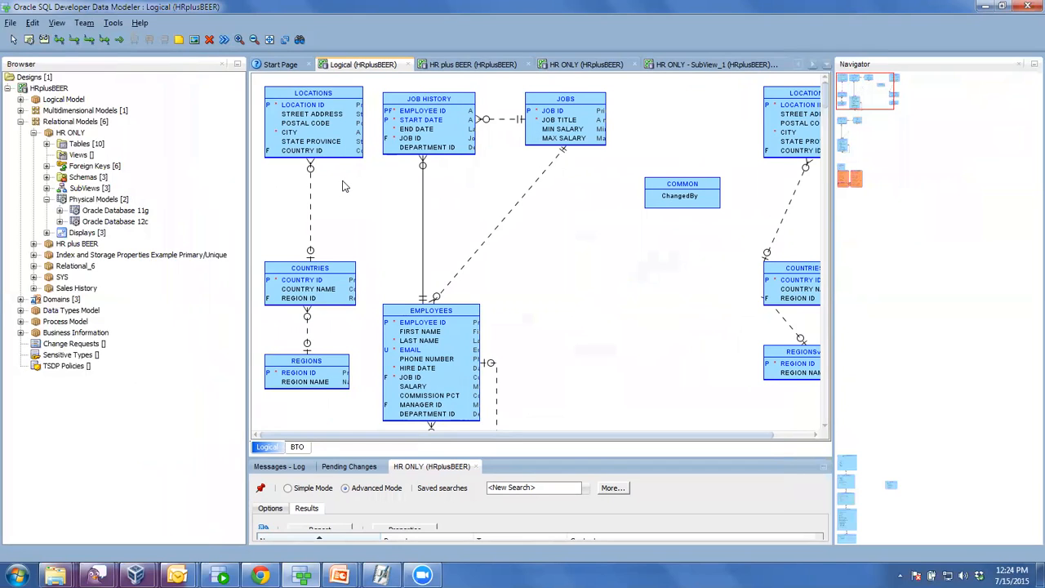
{"action": "left_click", "coordinate": [414, 322]}
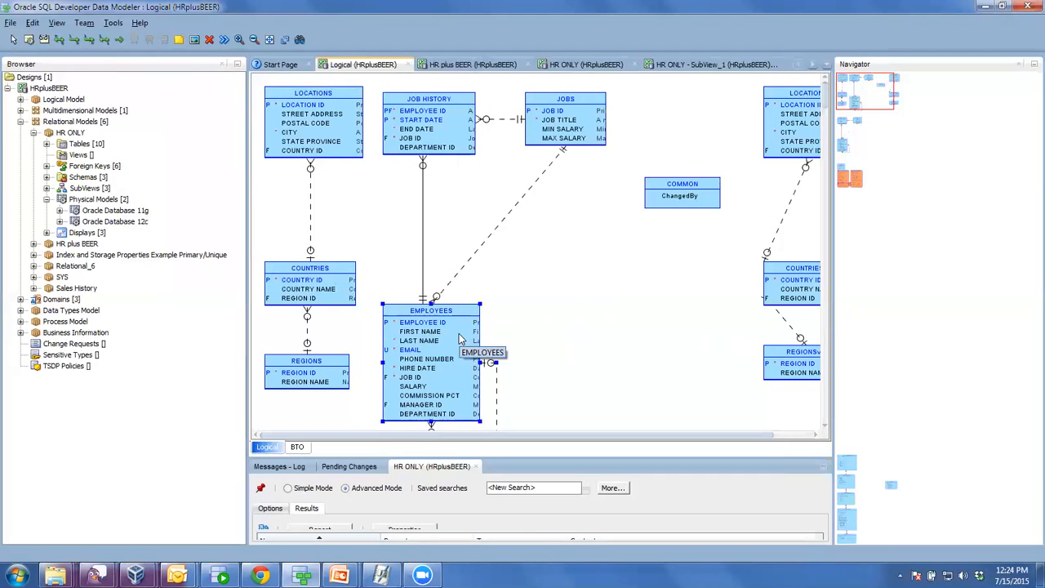
{"action": "right_click", "coordinate": [462, 326]}
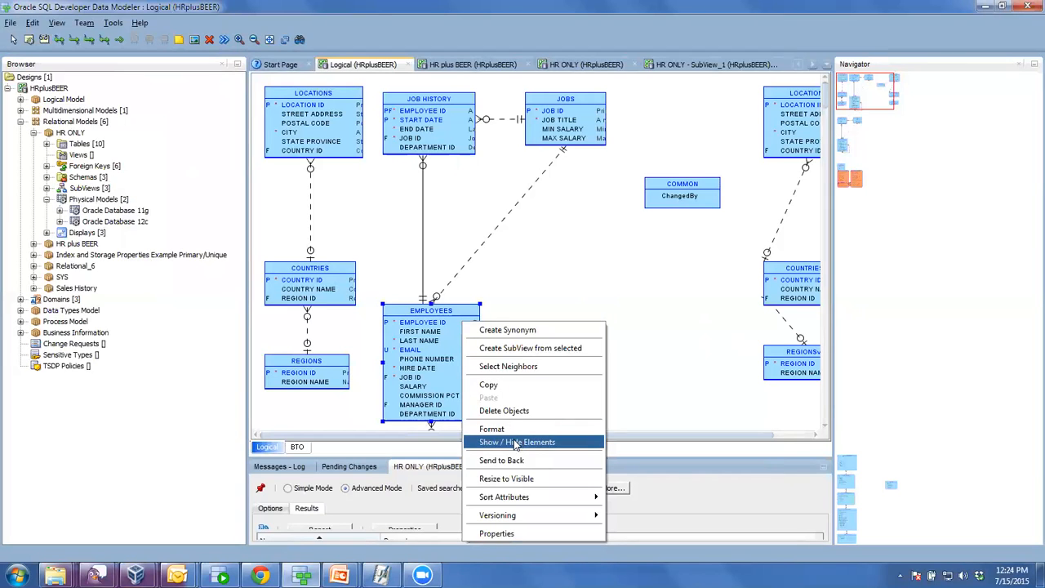
{"action": "left_click", "coordinate": [513, 478]}
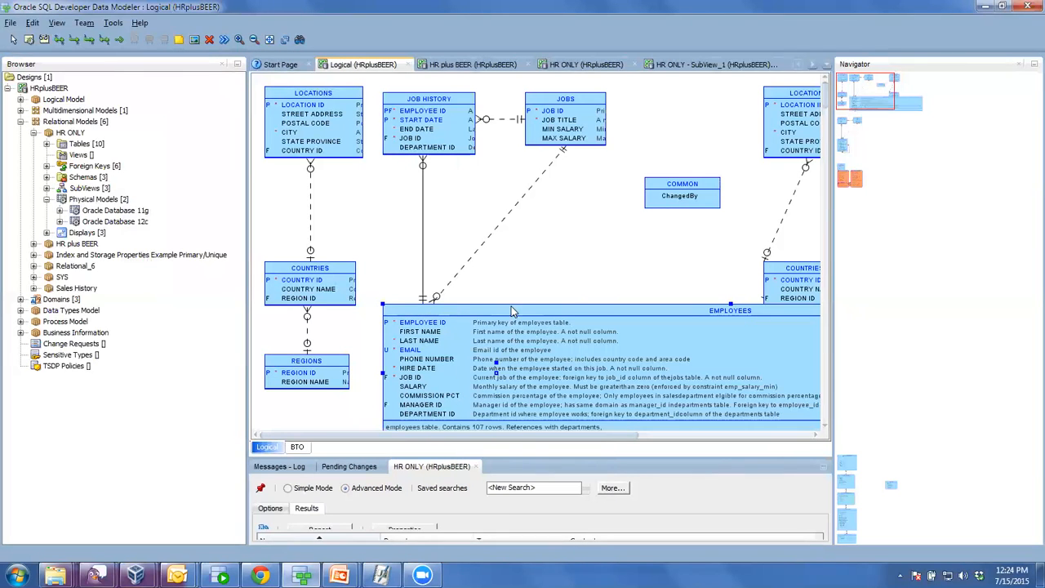
- Move the EMPLOYEES entity up beneath JOB HISTORY and JOBS, and deselect it
{"action": "left_click_drag", "start_coordinate": [649, 337], "coordinate": [629, 226]}
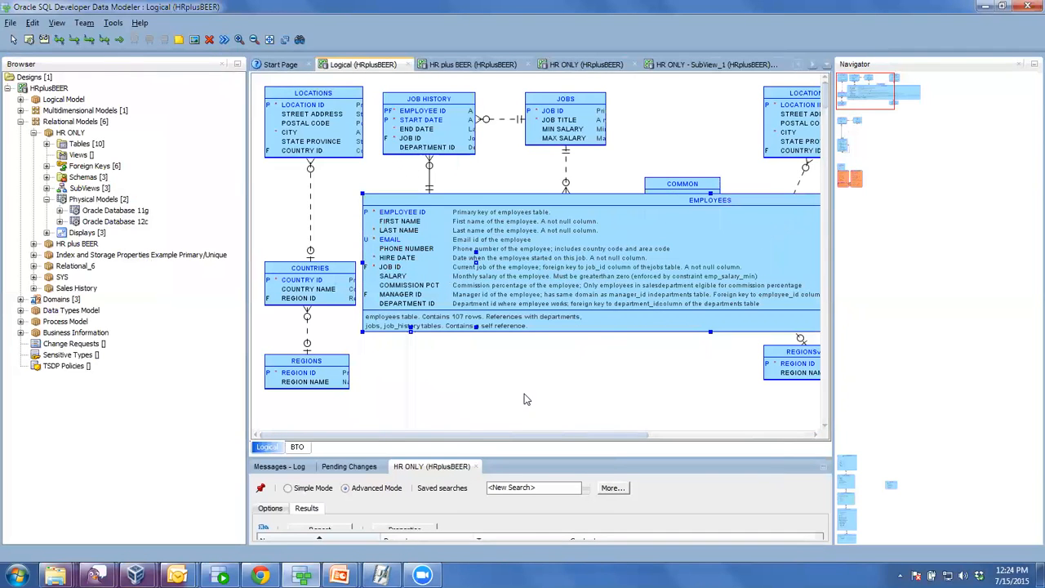
{"action": "left_click_drag", "start_coordinate": [519, 435], "coordinate": [569, 439]}
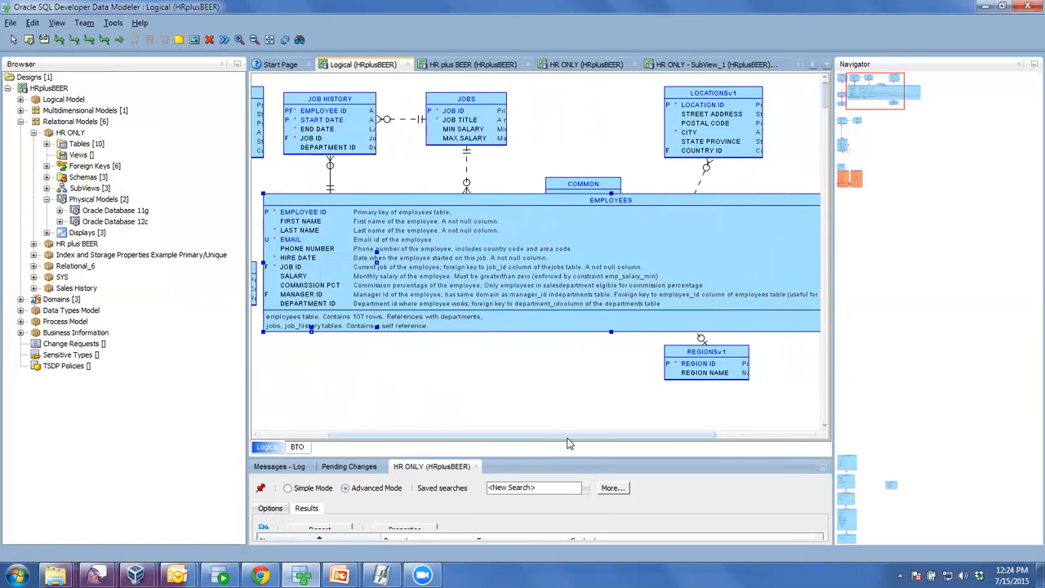
{"action": "left_click", "coordinate": [538, 392]}
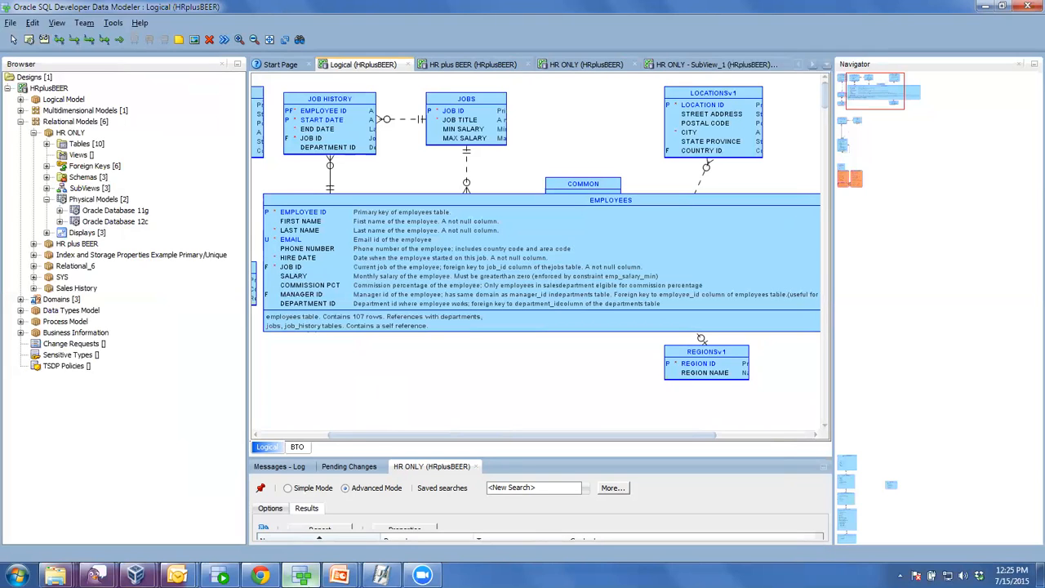
- Switch to the PowerPoint slide show at the "Design Collaboration via Excel" slide
{"action": "mouse_move", "coordinate": [309, 578]}
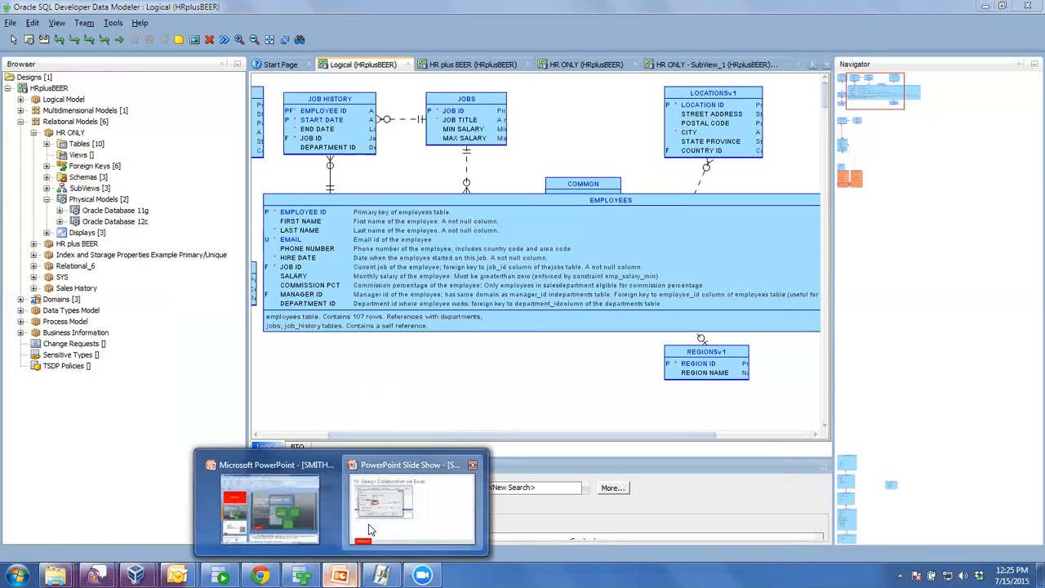
{"action": "left_click", "coordinate": [369, 522]}
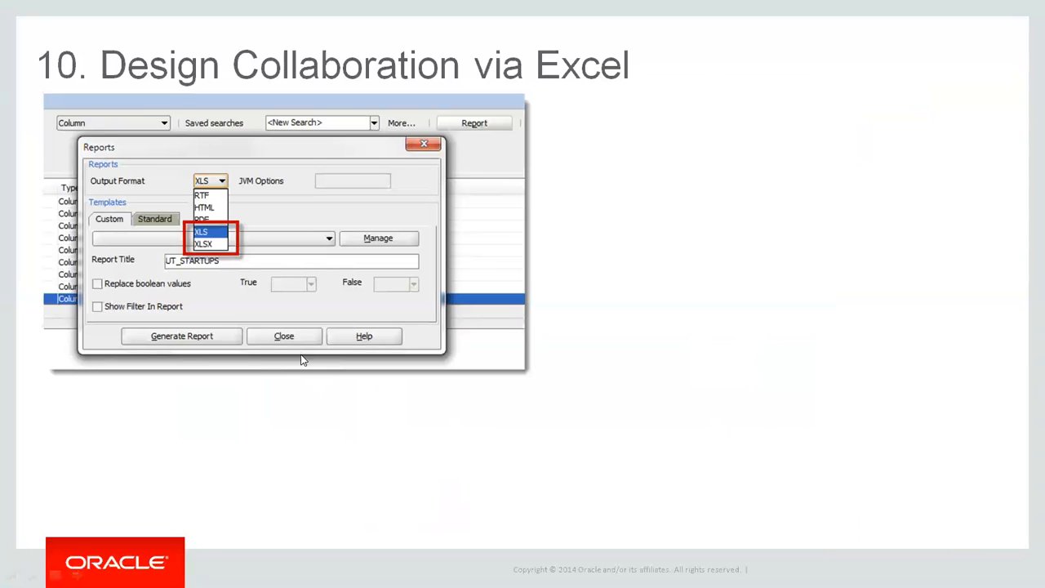